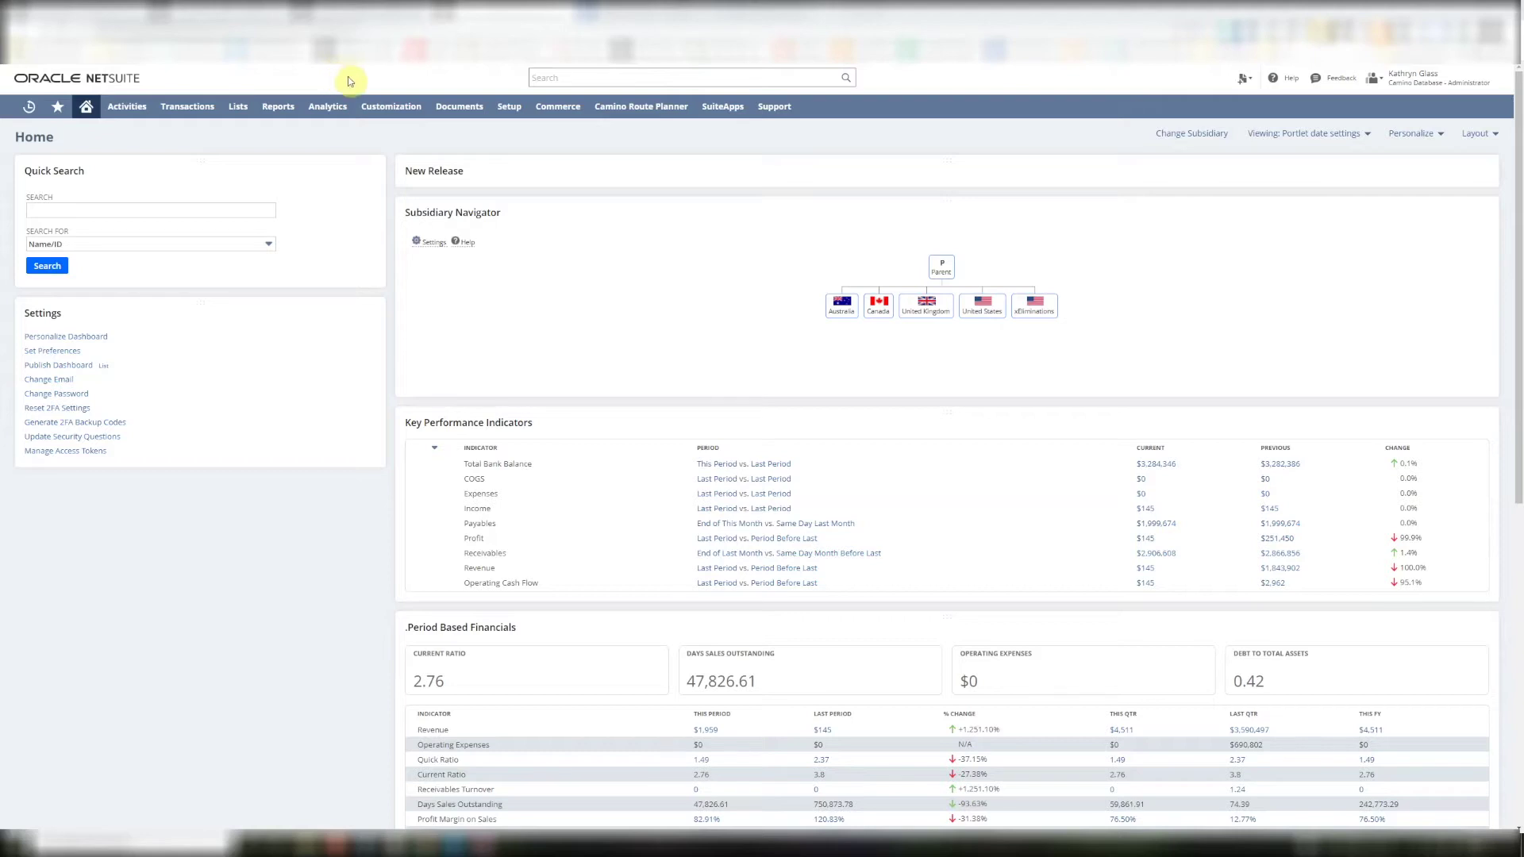
# - Search the installable bundles for "recaptcha" and locate the Google Recaptcha bundle from Anchor Group LLC
pyautogui.moveTo(395, 107)
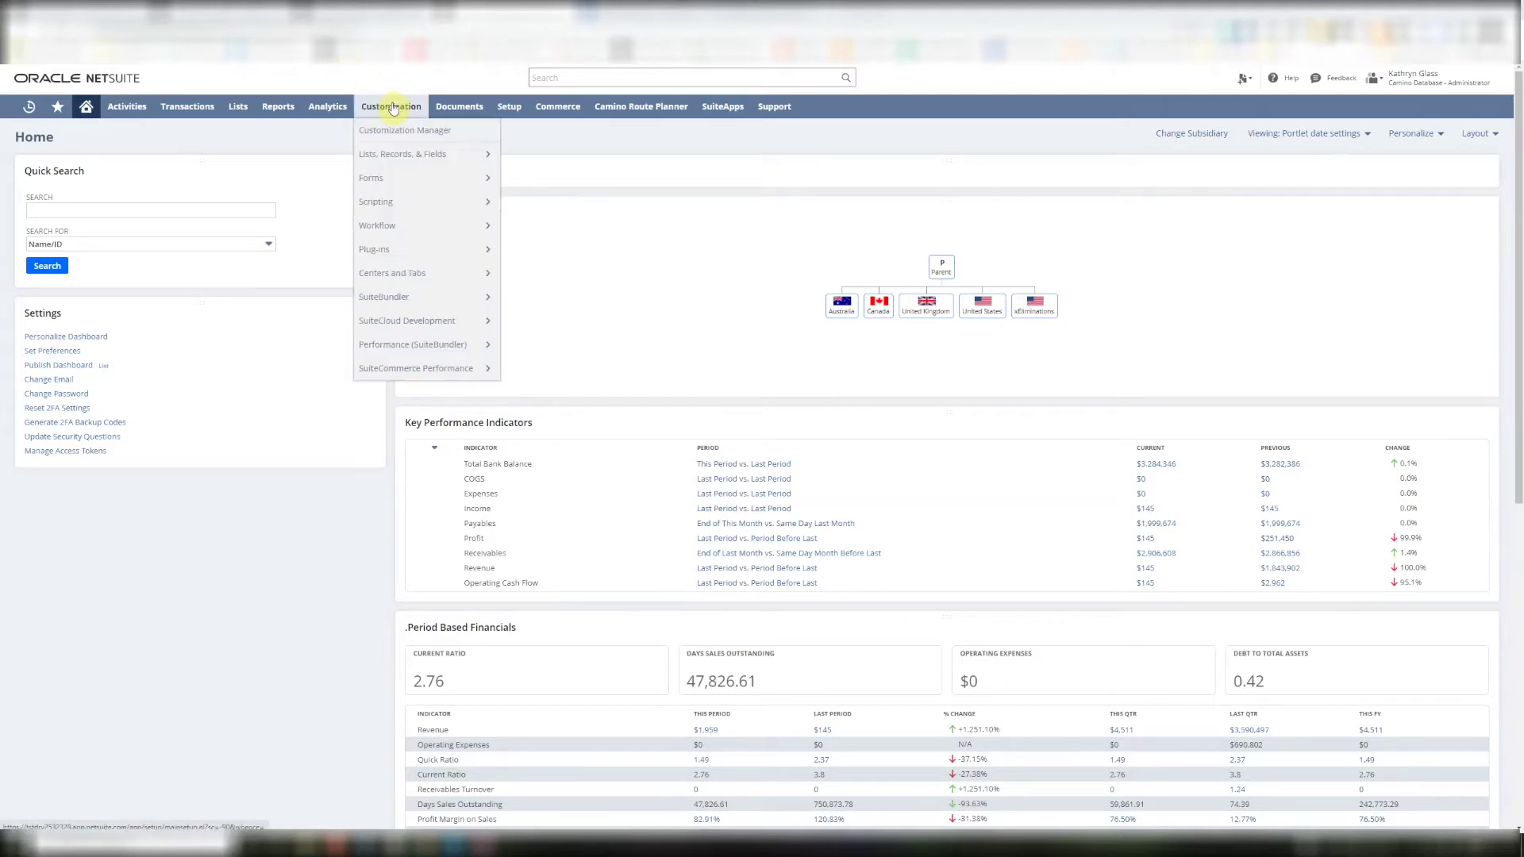
pyautogui.moveTo(409, 301)
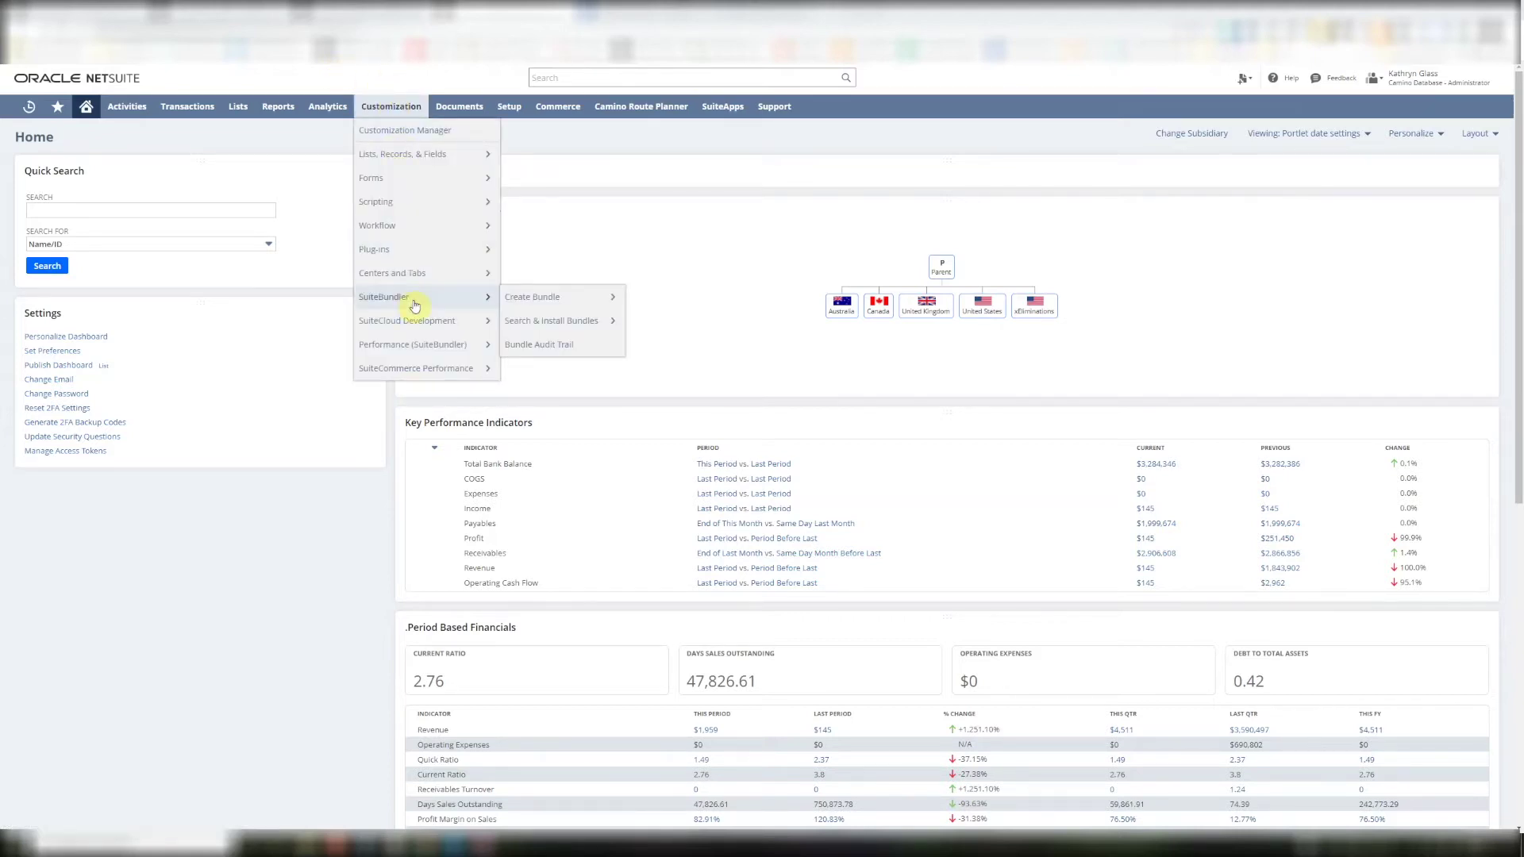
pyautogui.moveTo(536, 326)
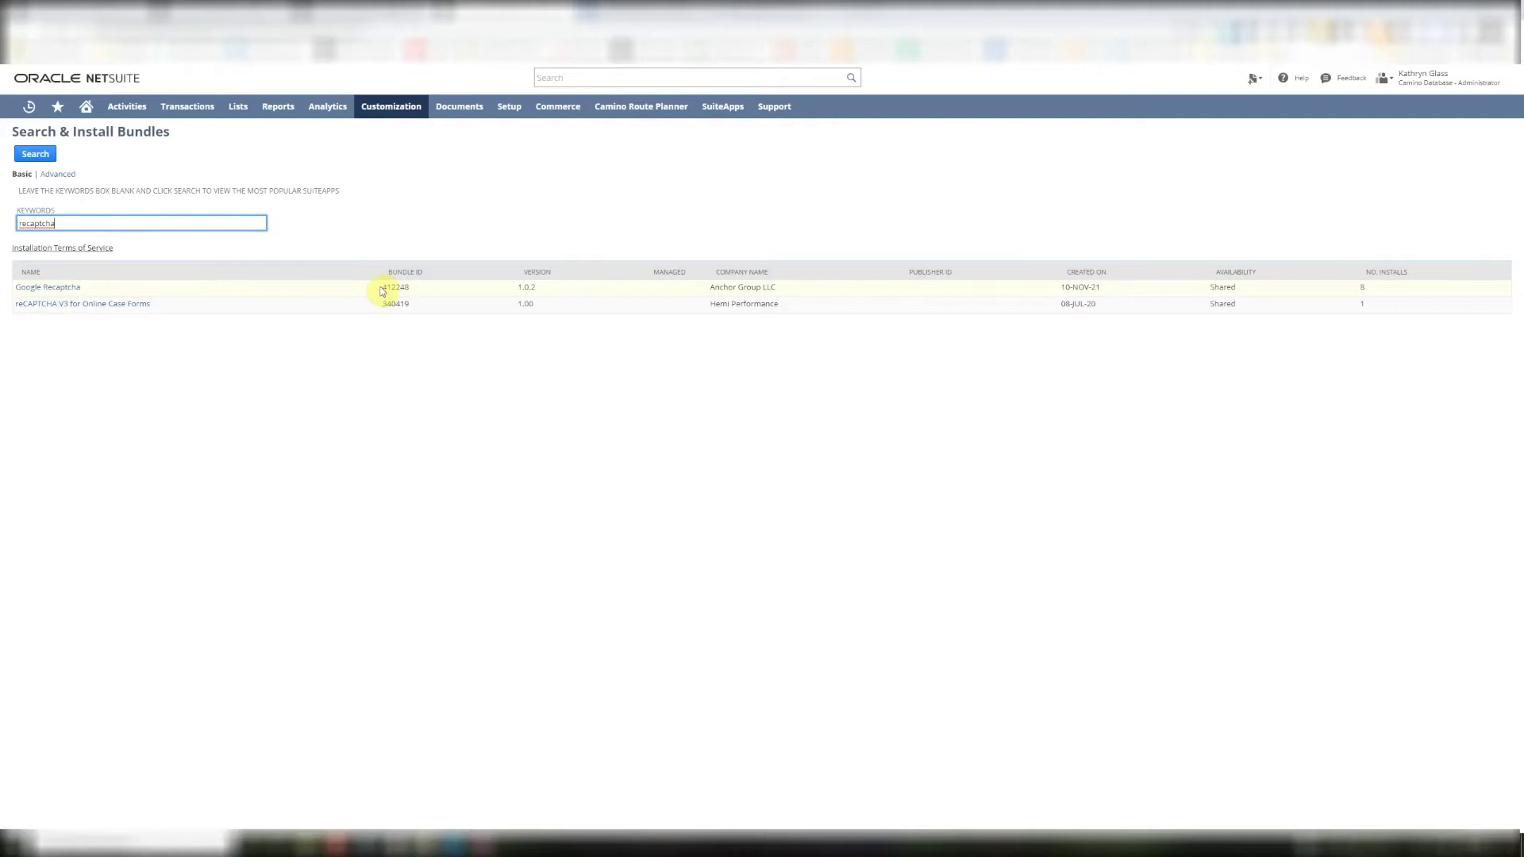
pyautogui.moveTo(379, 287); pyautogui.dragTo(412, 287)
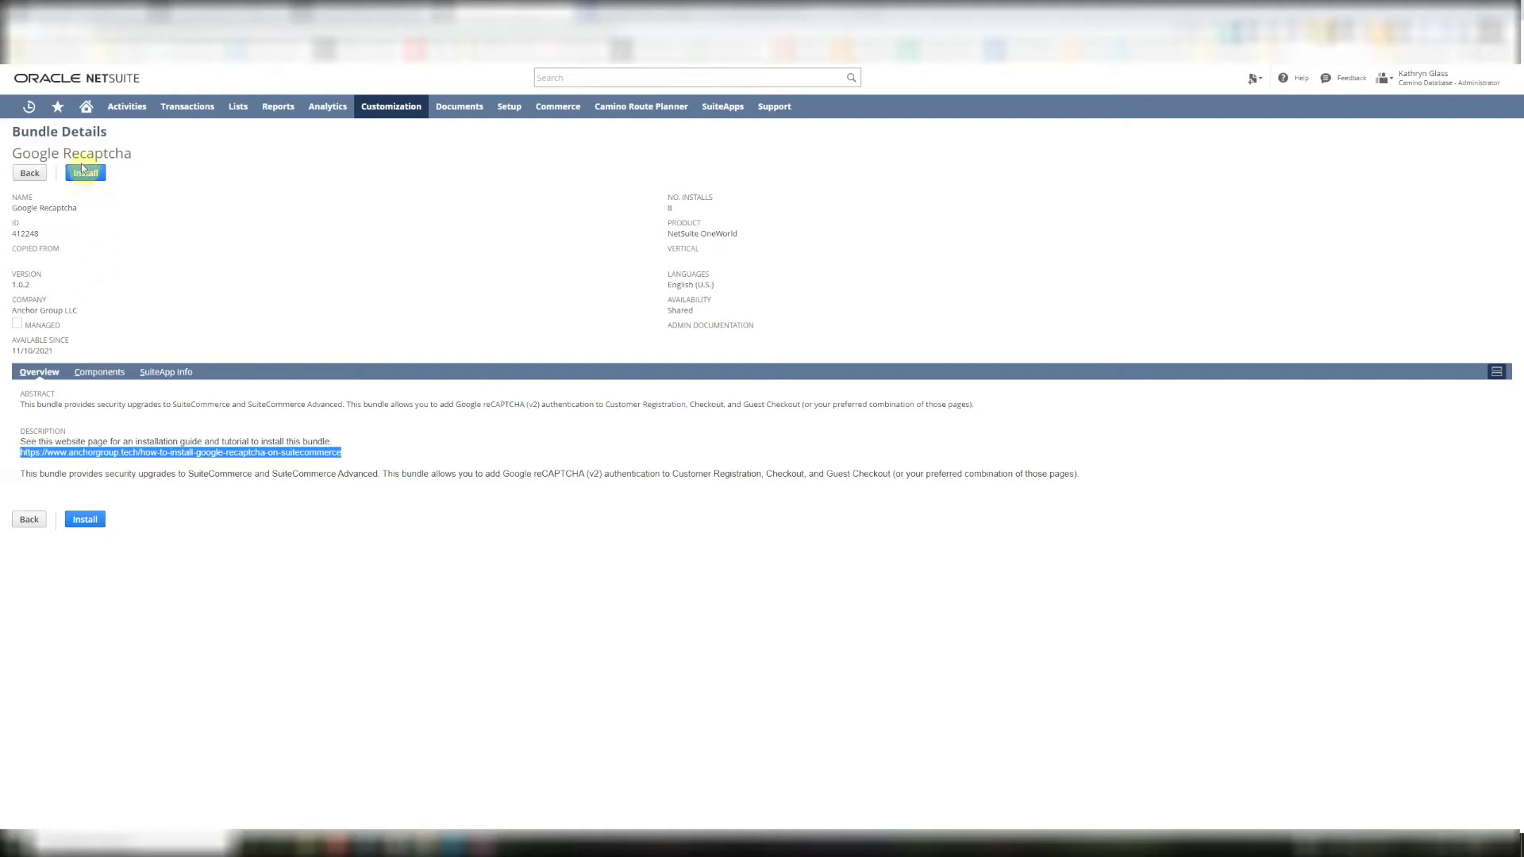
# - Install the Google Recaptcha bundle, confirm the installation, and check its status among the installed bundles
pyautogui.click(87, 173)
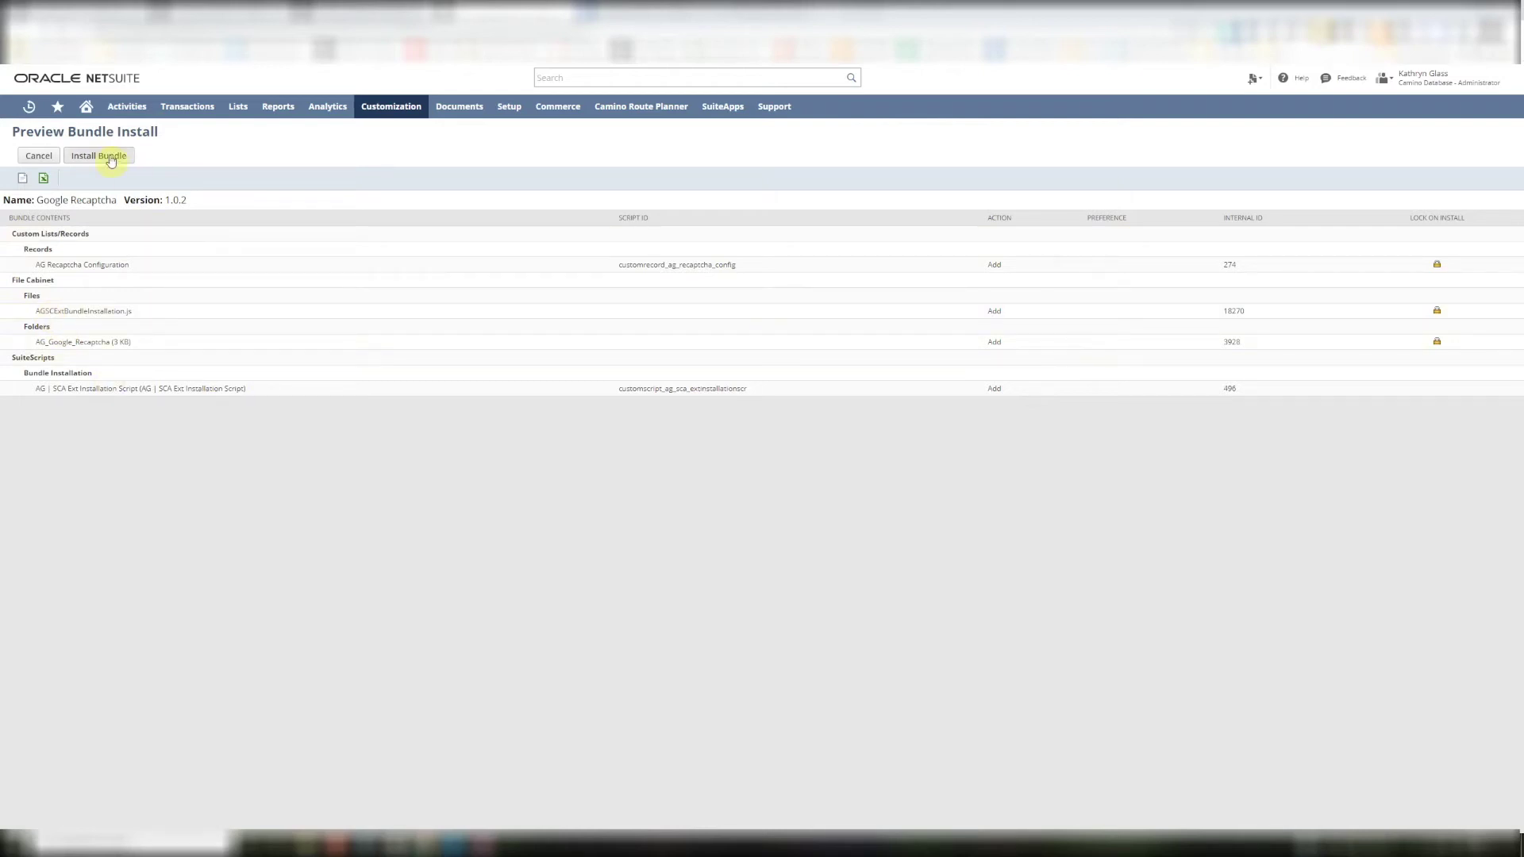
pyautogui.click(112, 159)
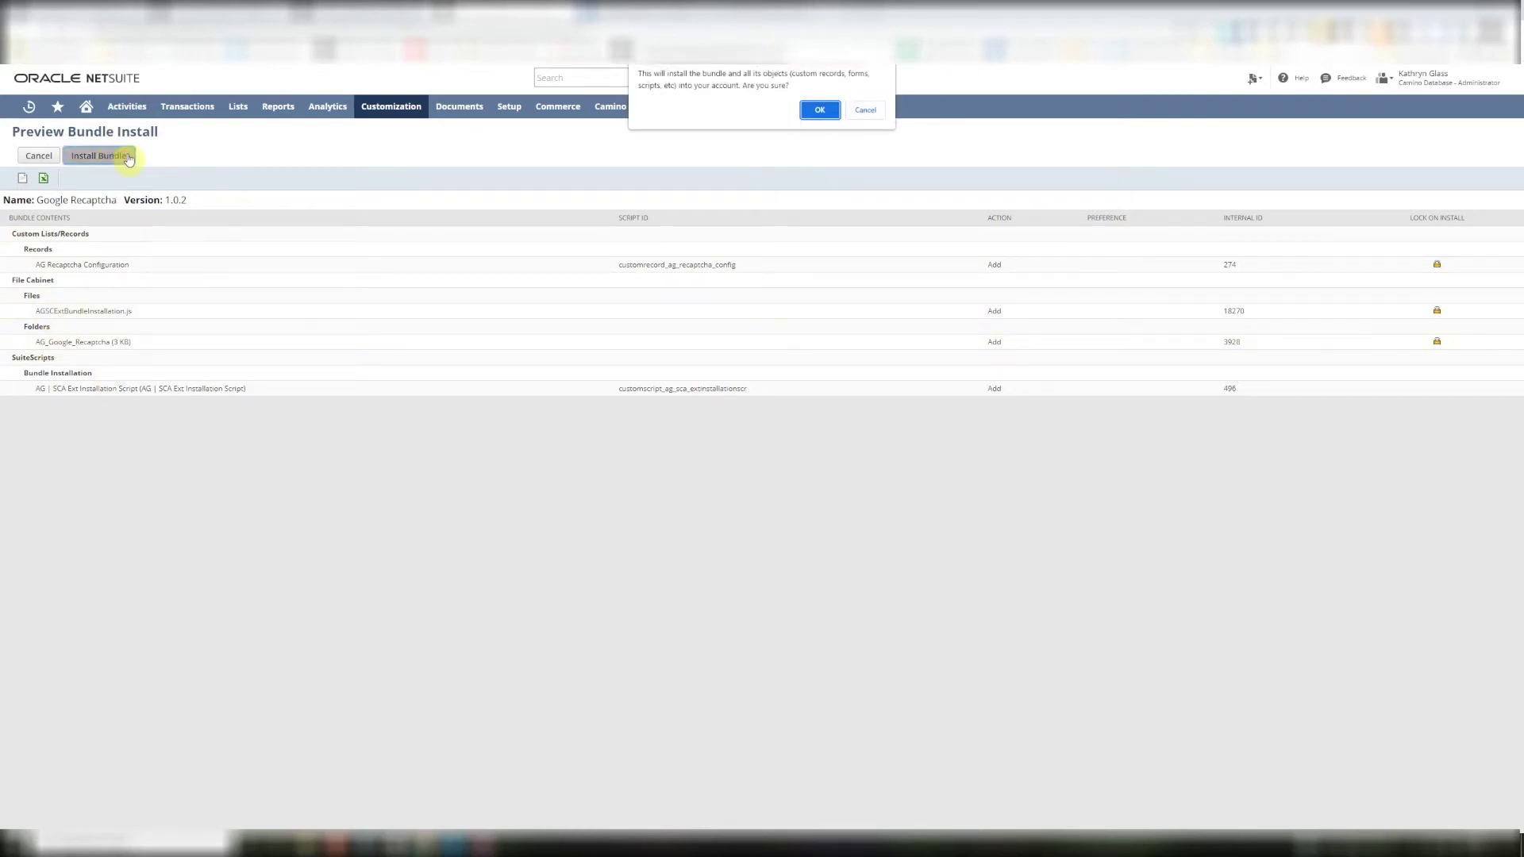
pyautogui.click(820, 111)
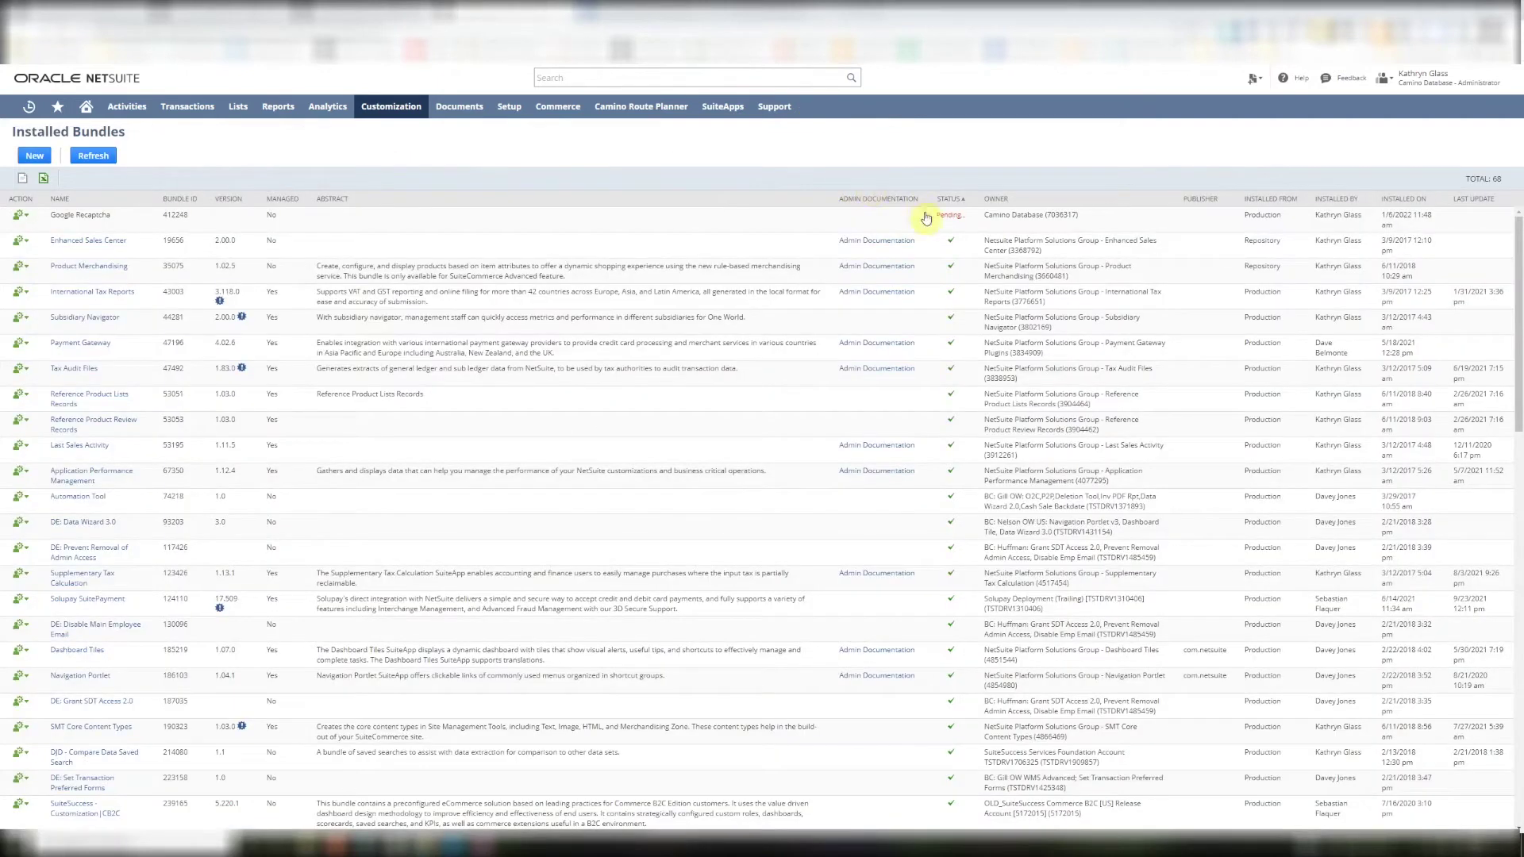
pyautogui.moveTo(935, 217); pyautogui.dragTo(970, 221)
pyautogui.moveTo(48, 216); pyautogui.dragTo(131, 220)
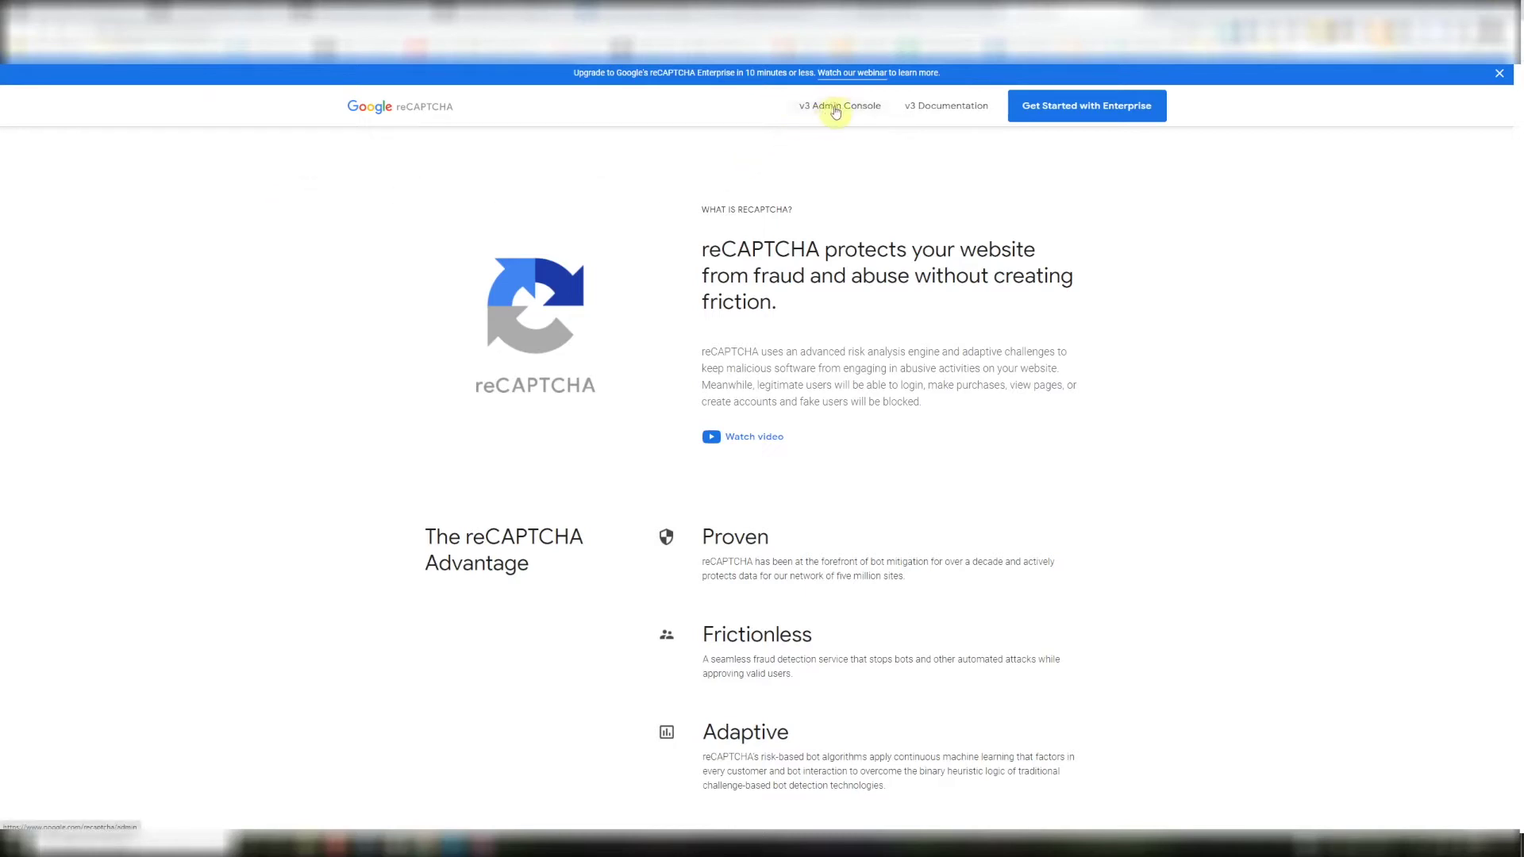
# - Switch to the Google reCAPTCHA admin console and check the registered domain in the Pro Suite Demo Website settings
pyautogui.click(949, 12)
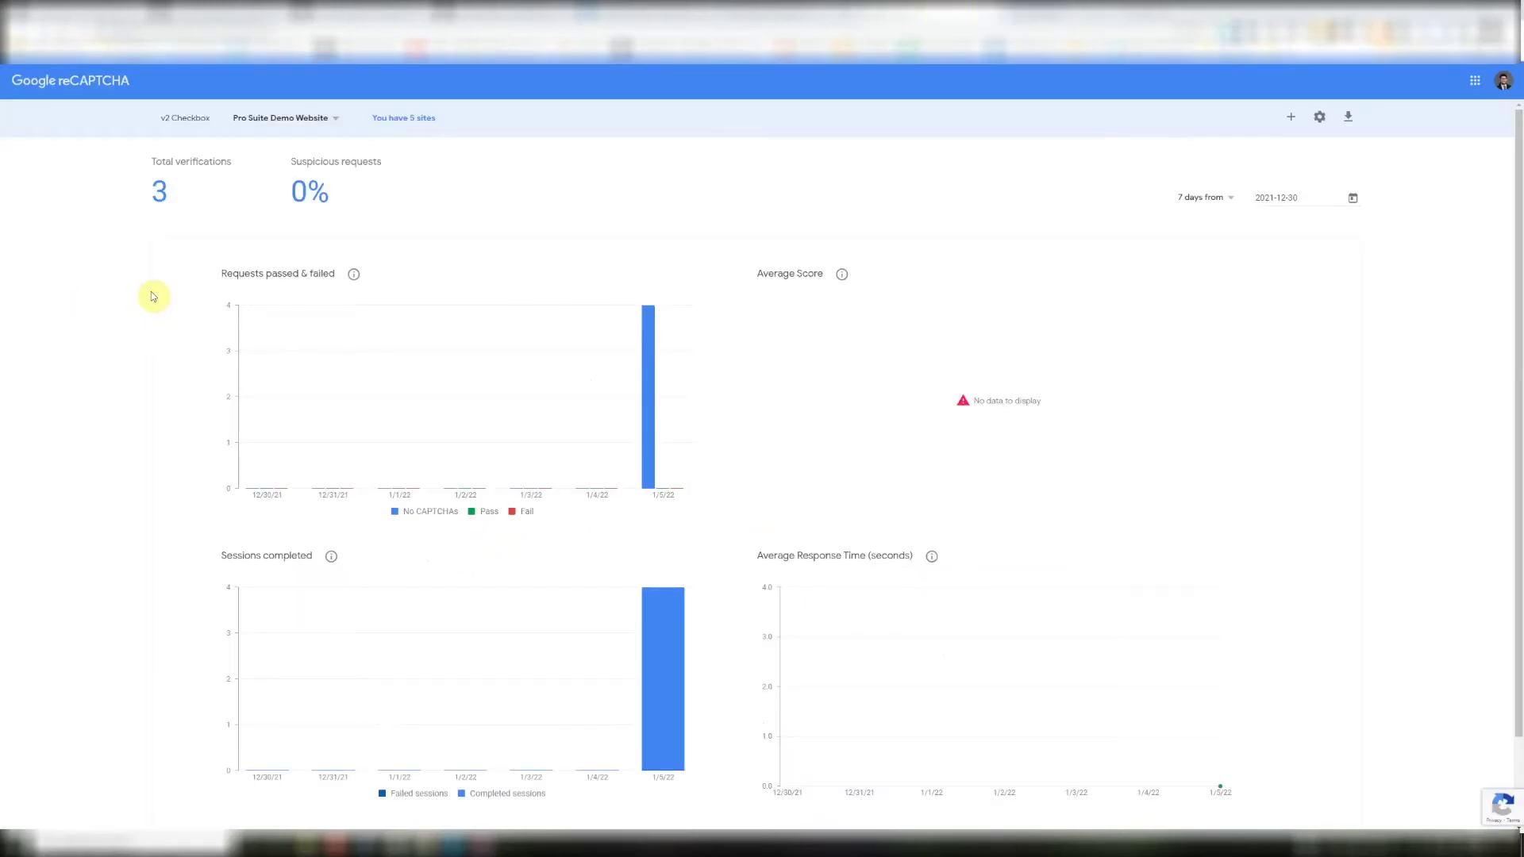
pyautogui.click(1322, 119)
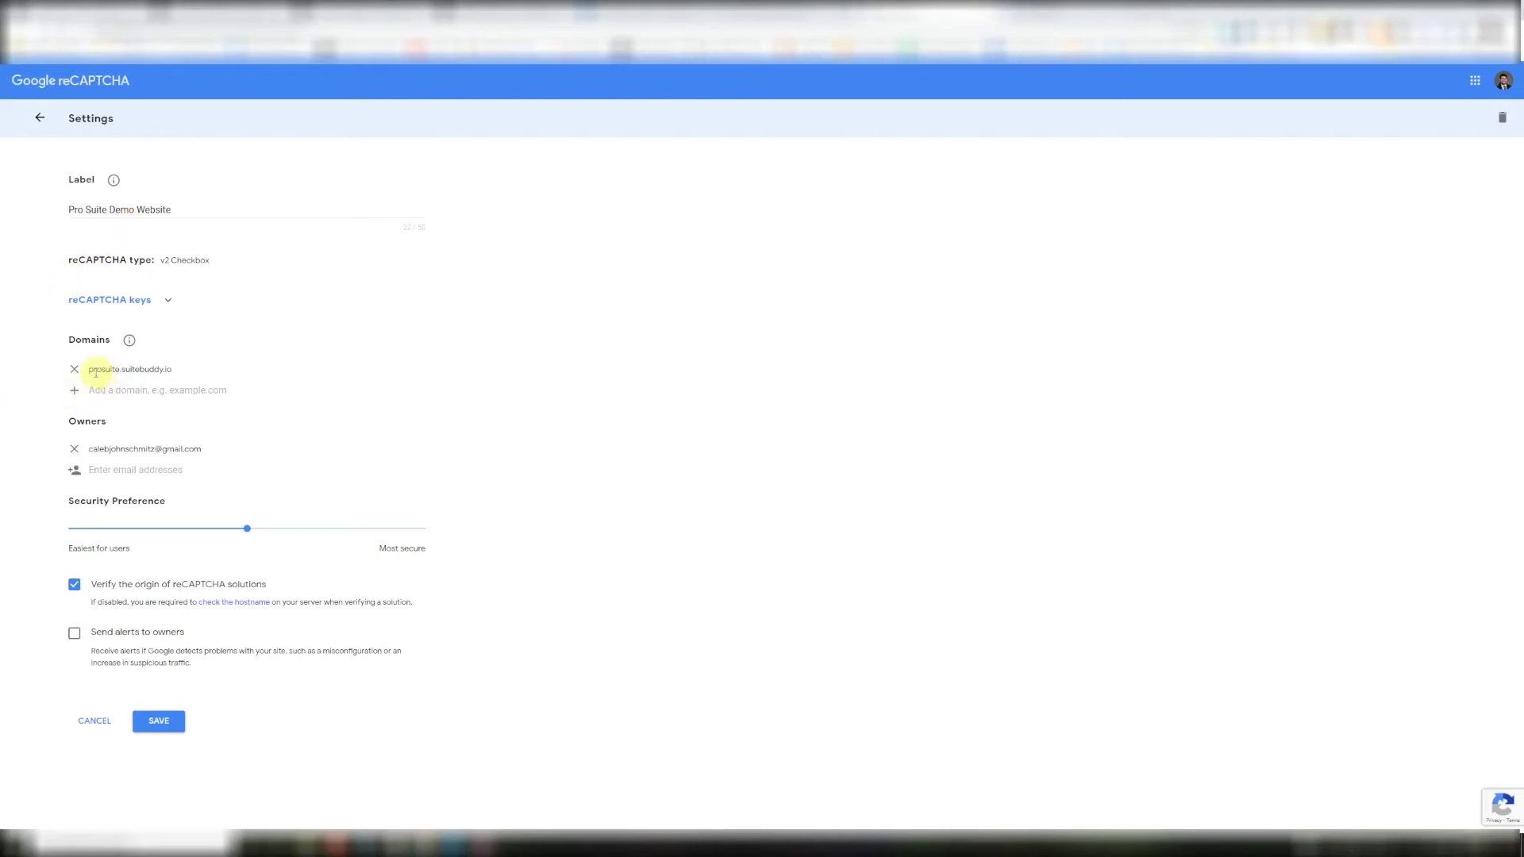
pyautogui.moveTo(90, 370); pyautogui.dragTo(216, 376)
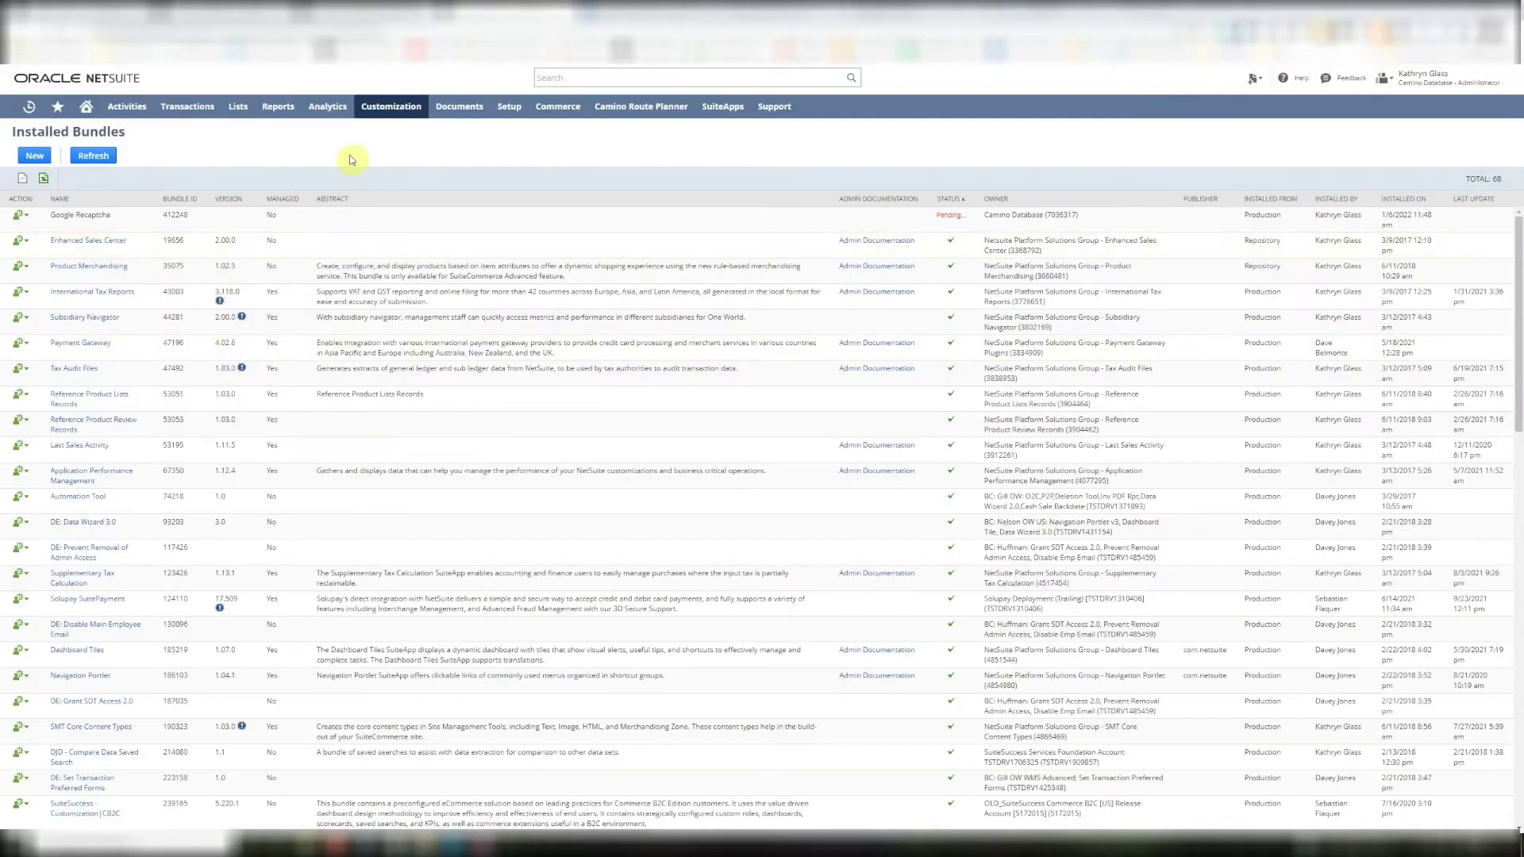
# - Return to NetSuite, refresh the installed bundles, and find "recaptcha" to check the bundle's installation status
pyautogui.click(370, 143)
pyautogui.hotkey('ctrl', 'f')
pyautogui.write('recaptcha')
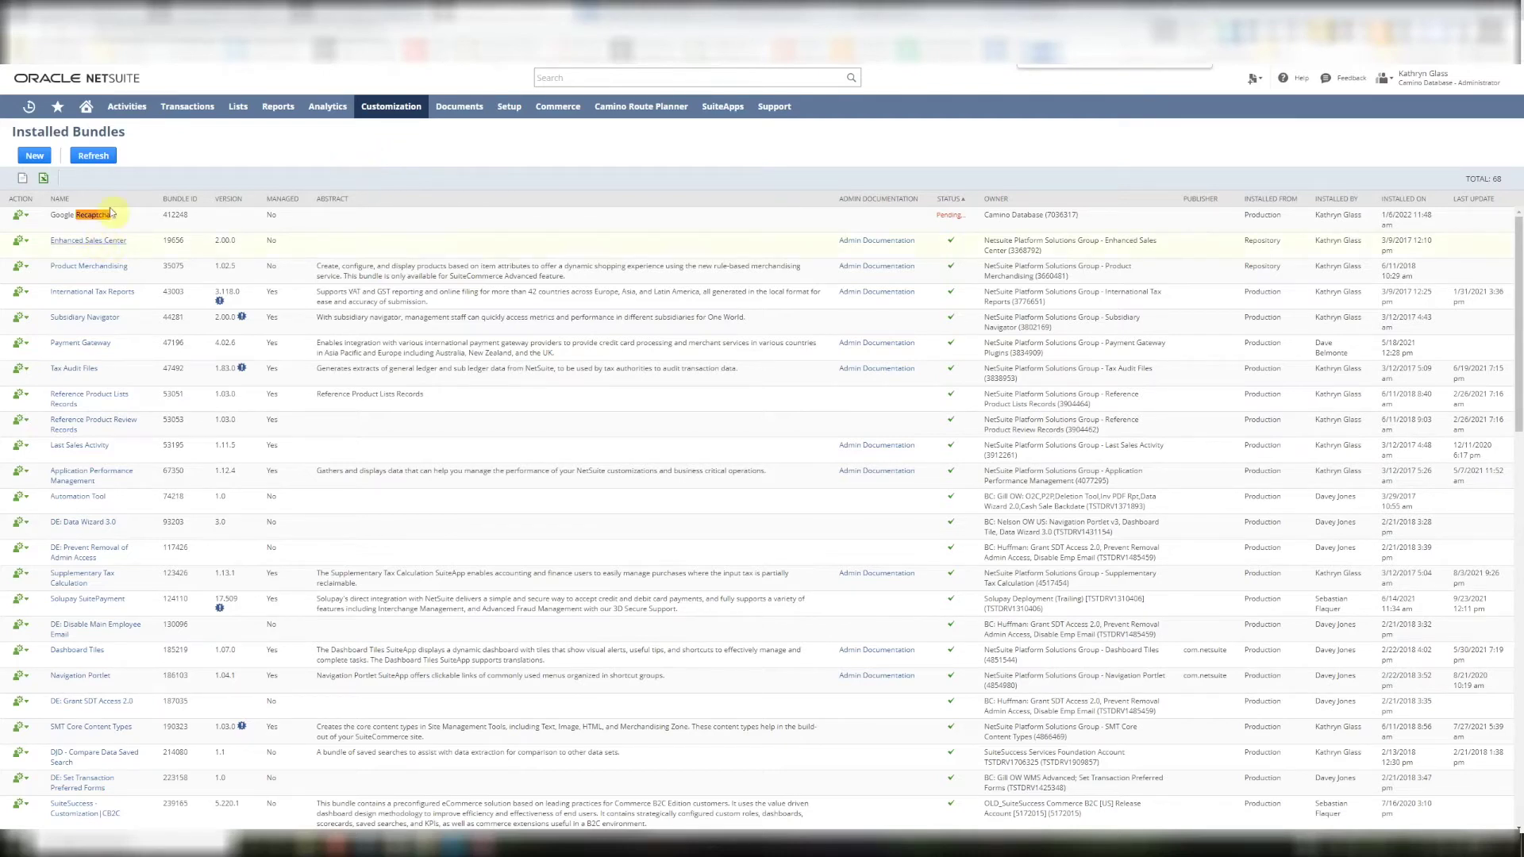
pyautogui.click(103, 163)
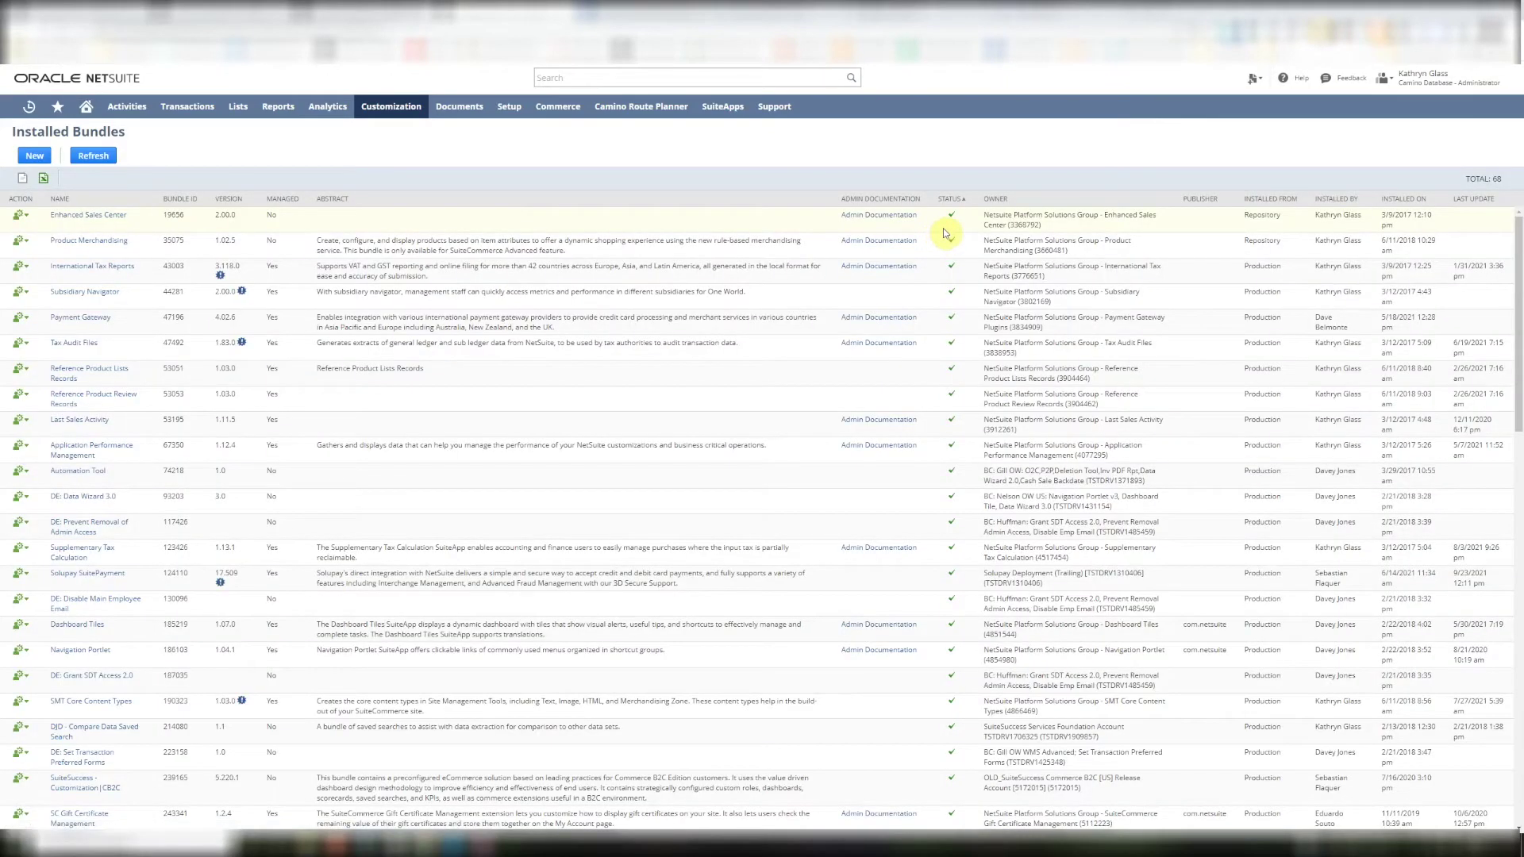
pyautogui.hotkey('ctrl', 'f')
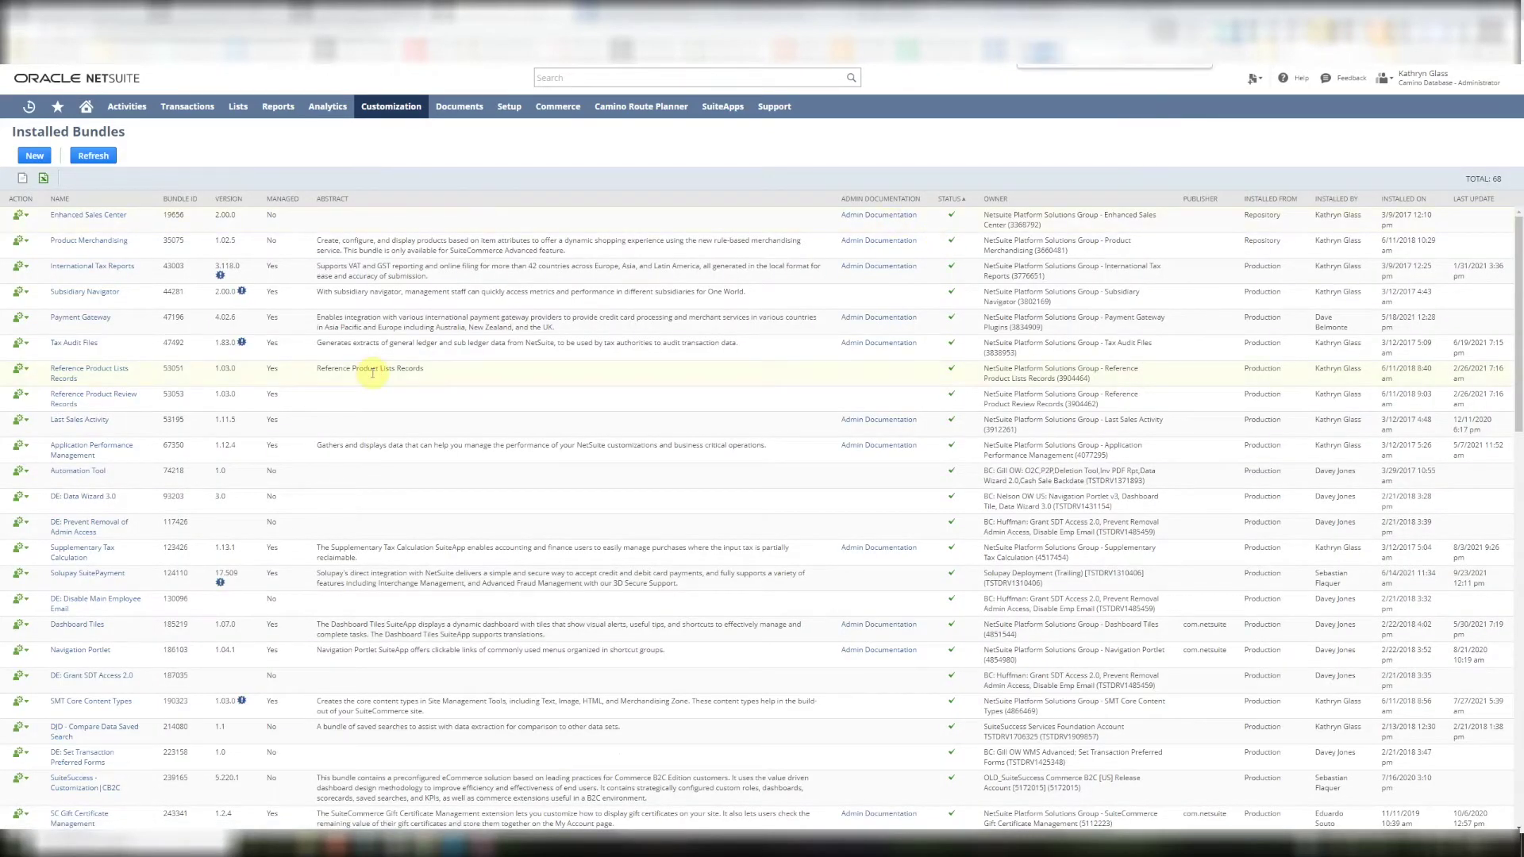
pyautogui.write('recaptcha')
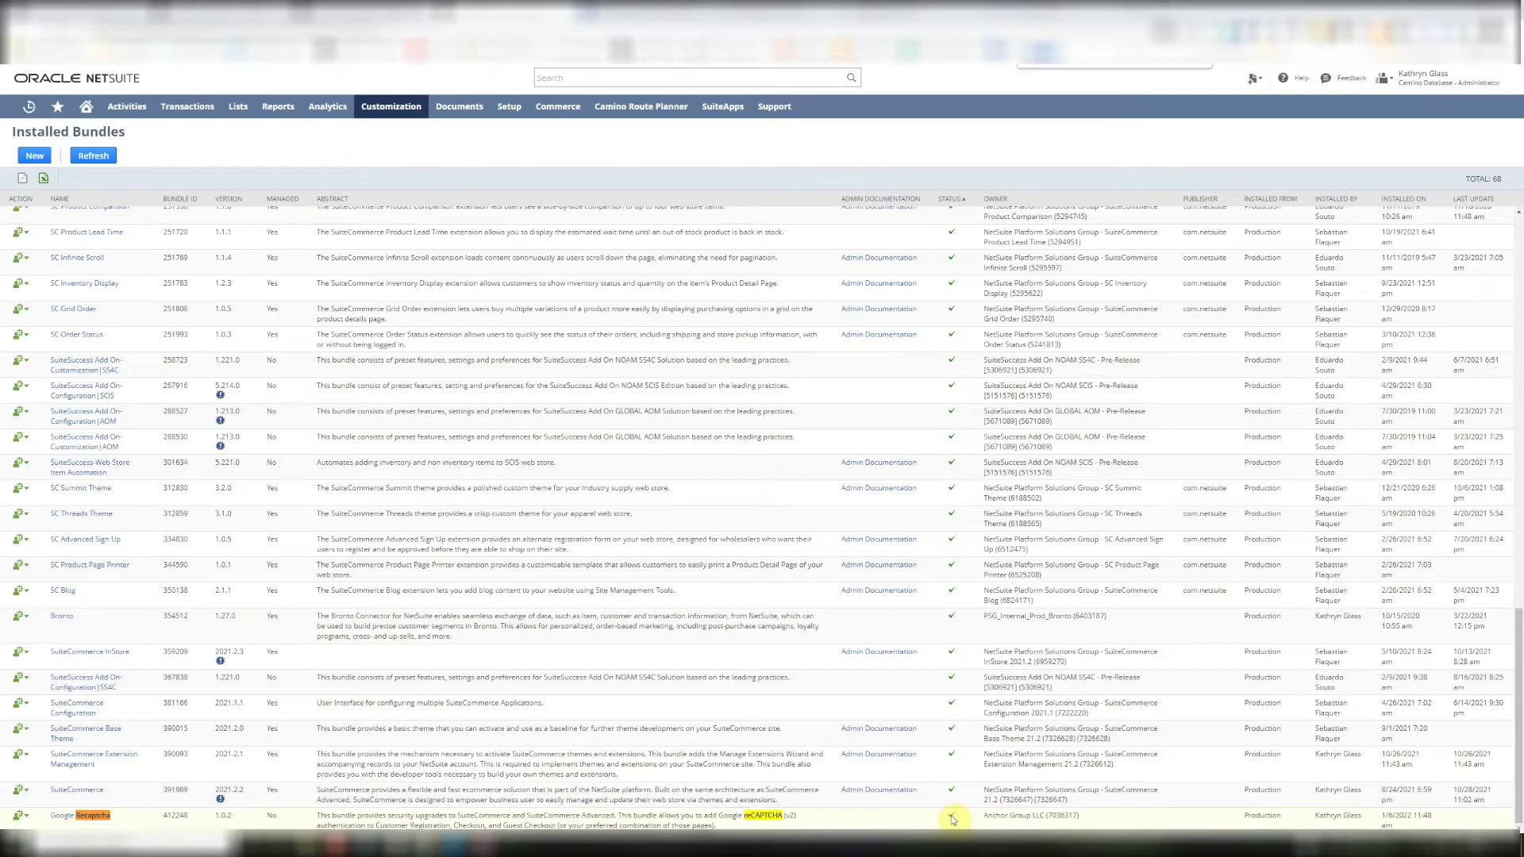
pyautogui.press('Escape')
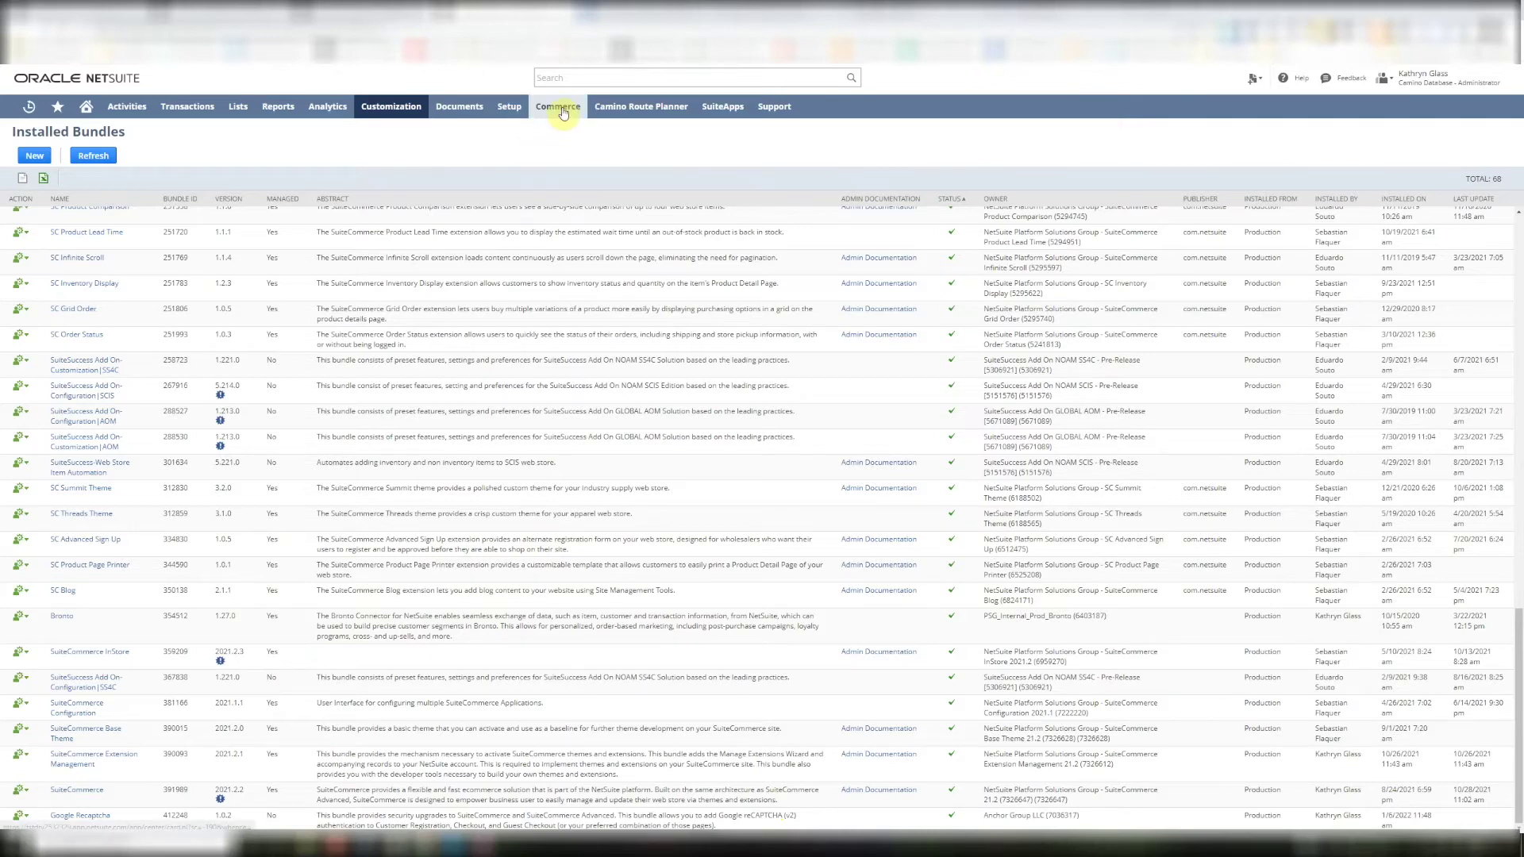
# - In the Extension Manager, open the SC B2C Threads activation for the domain prosuite.suitebuddy.io for editing
pyautogui.moveTo(559, 109)
pyautogui.moveTo(578, 203)
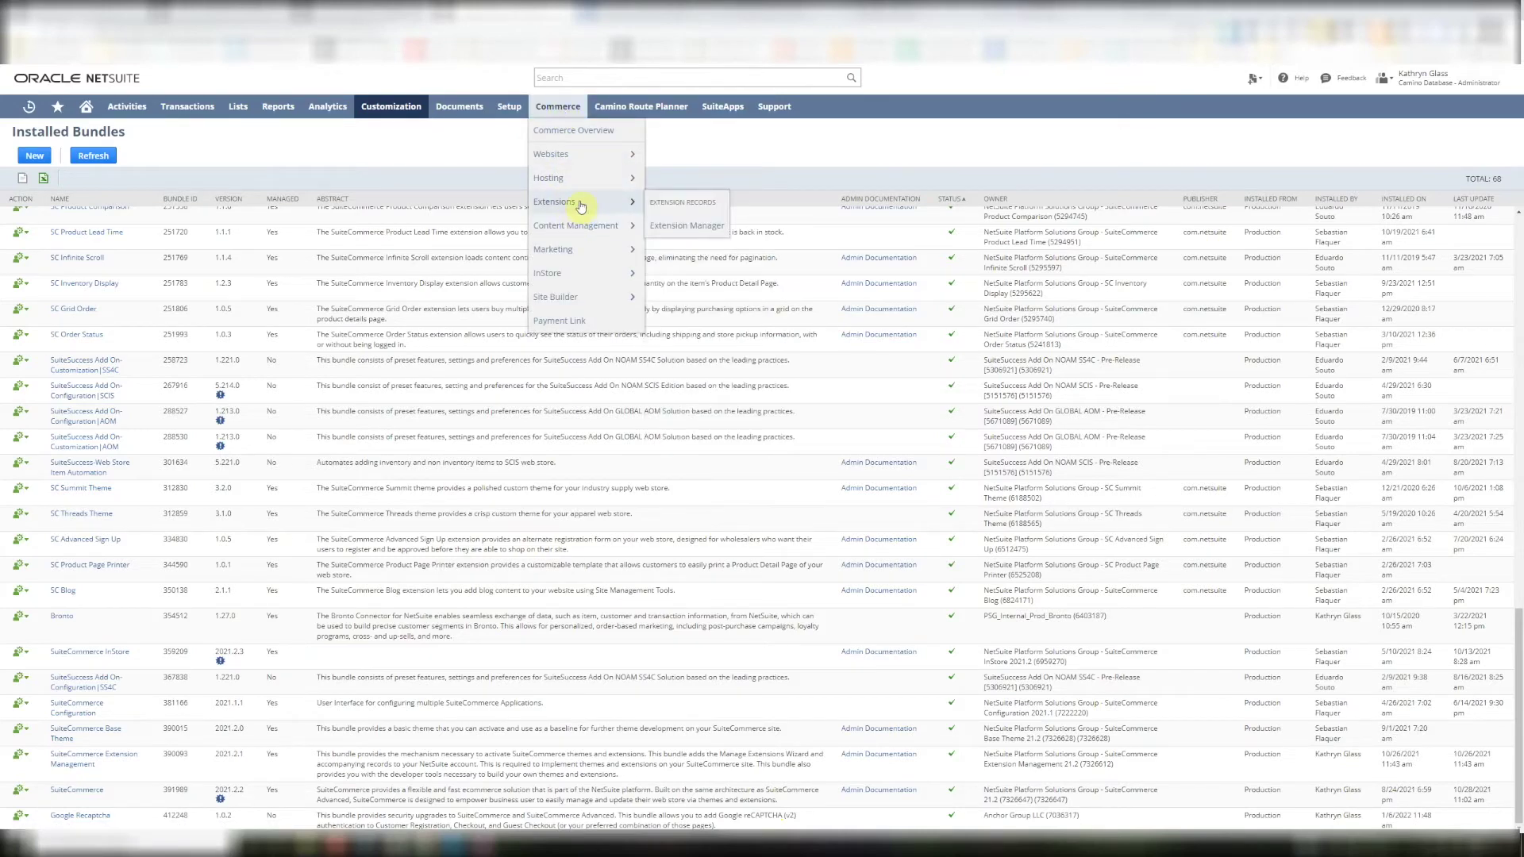
pyautogui.click(699, 232)
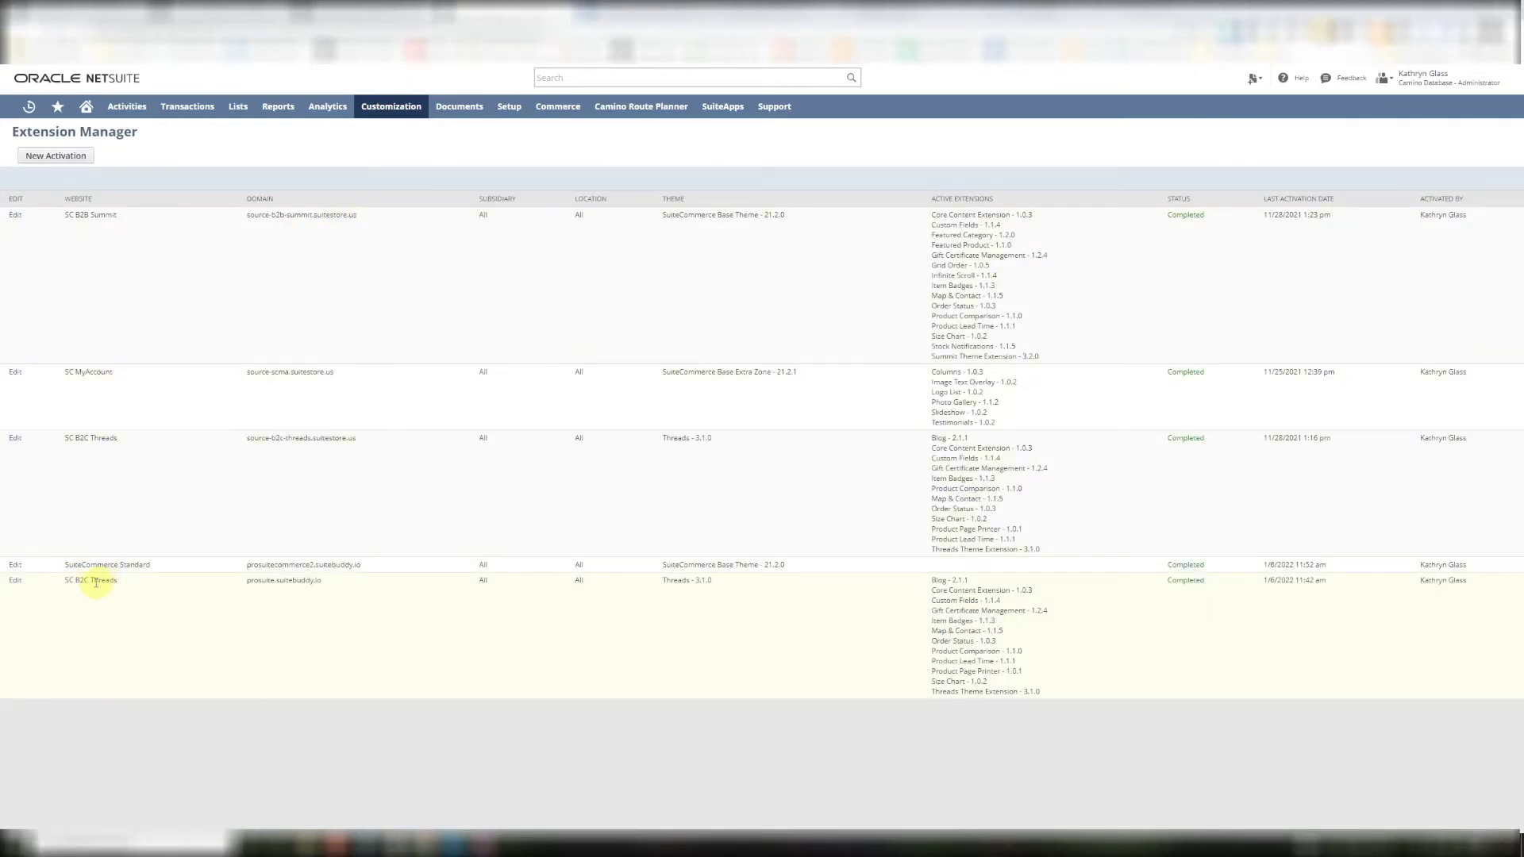
pyautogui.click(14, 583)
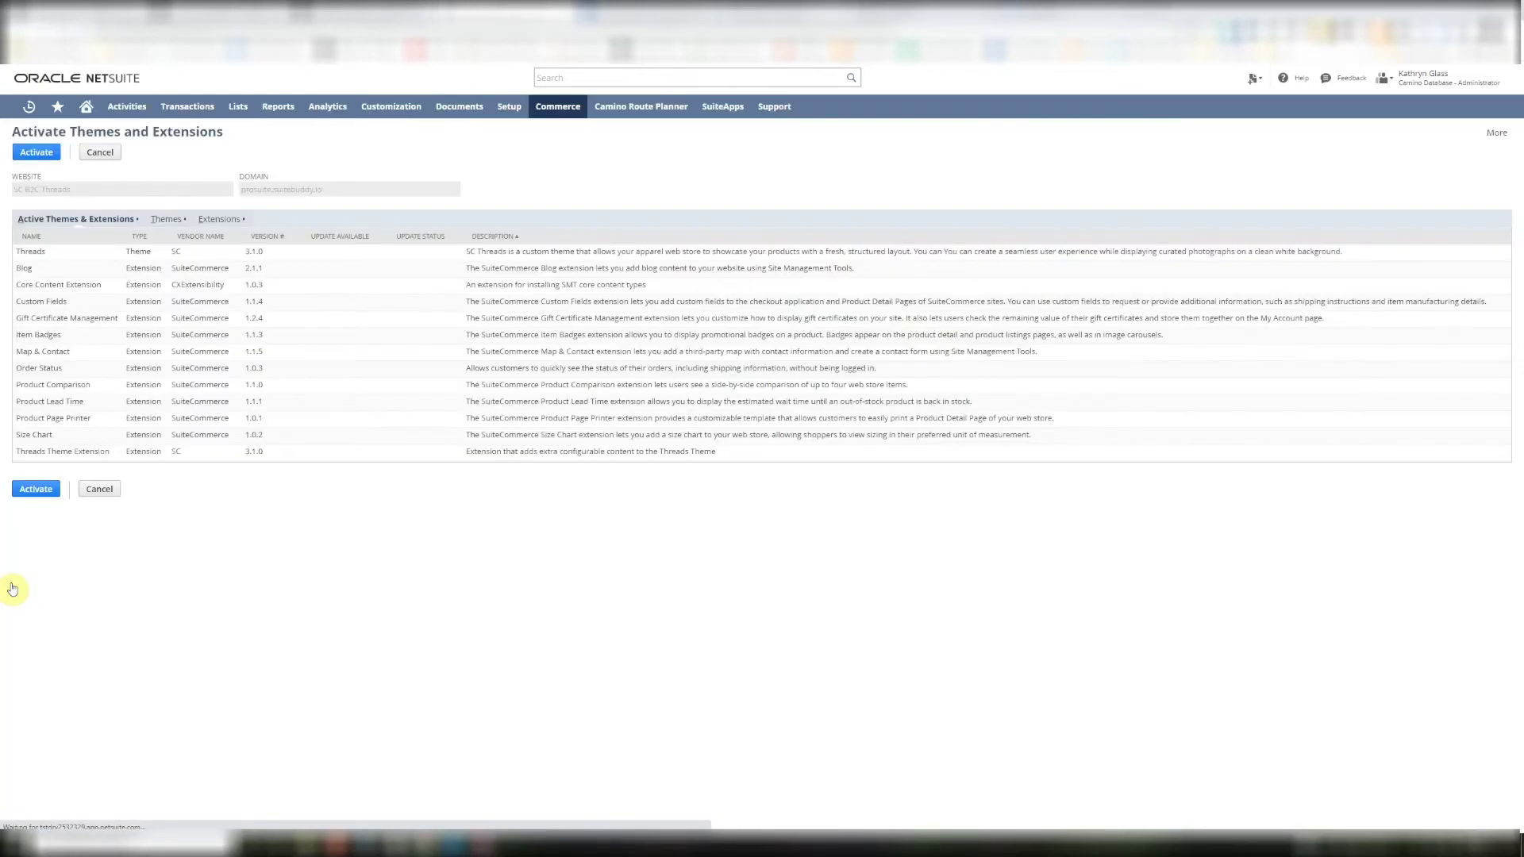
# - Enable AnchorGroup's Google Re-Captcha Integration extension and activate it for the SC B2C Threads website
pyautogui.click(225, 220)
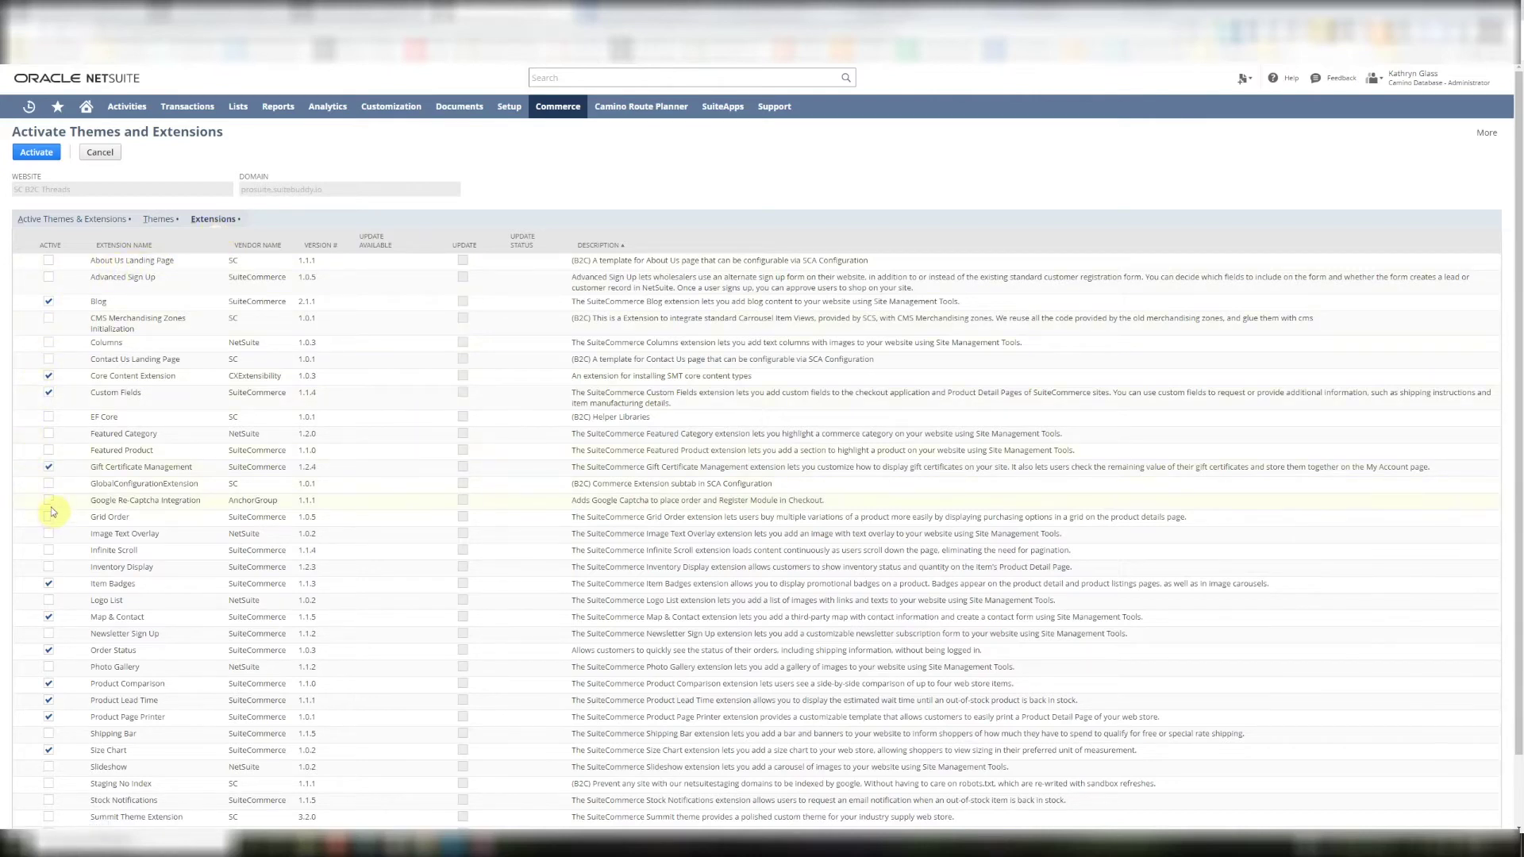
pyautogui.moveTo(76, 501); pyautogui.dragTo(288, 506)
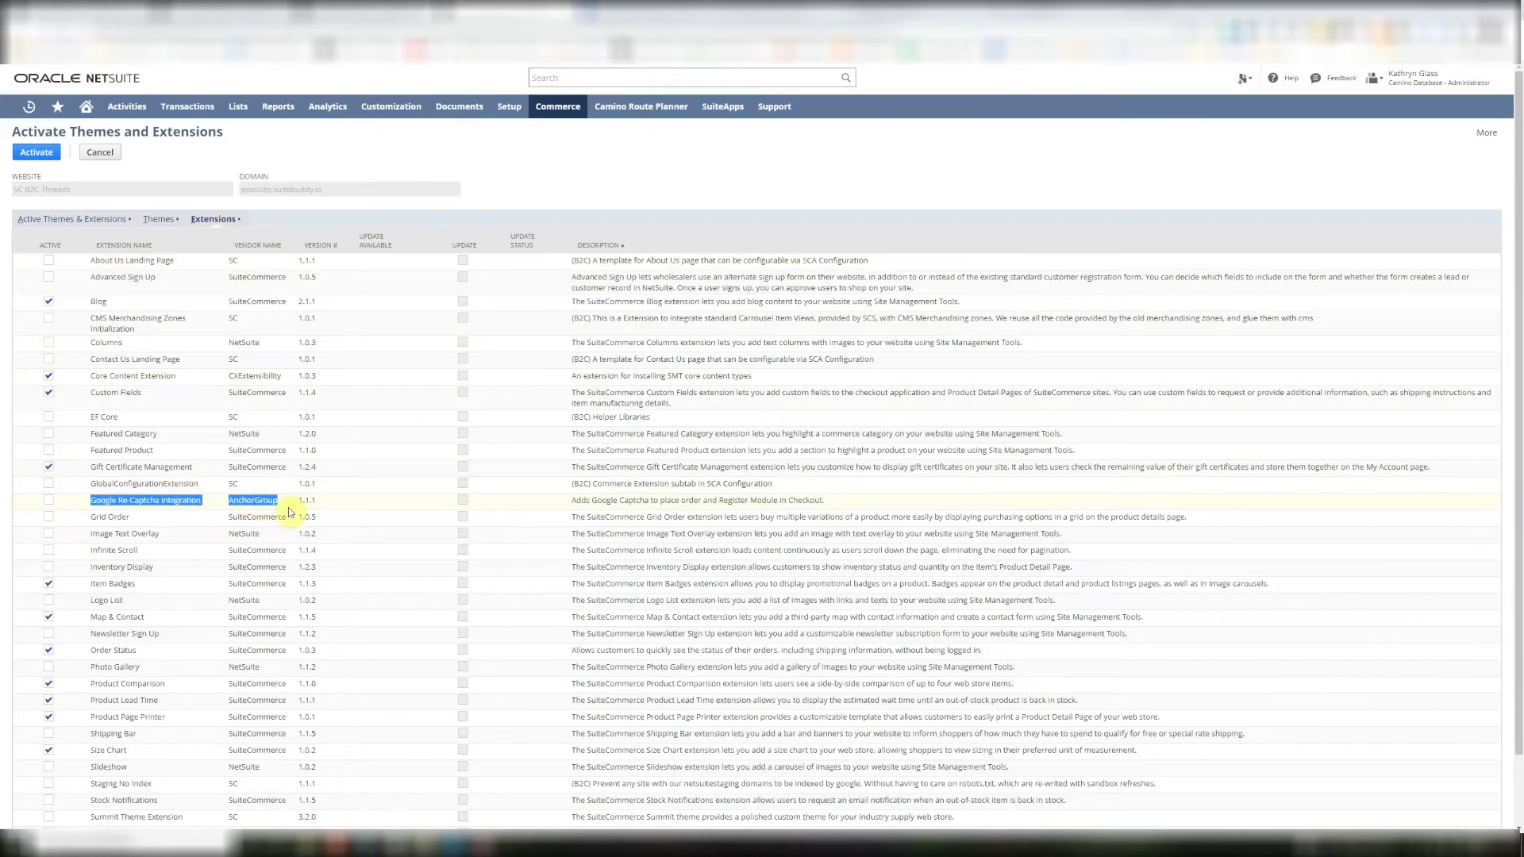
pyautogui.click(48, 501)
pyautogui.click(34, 155)
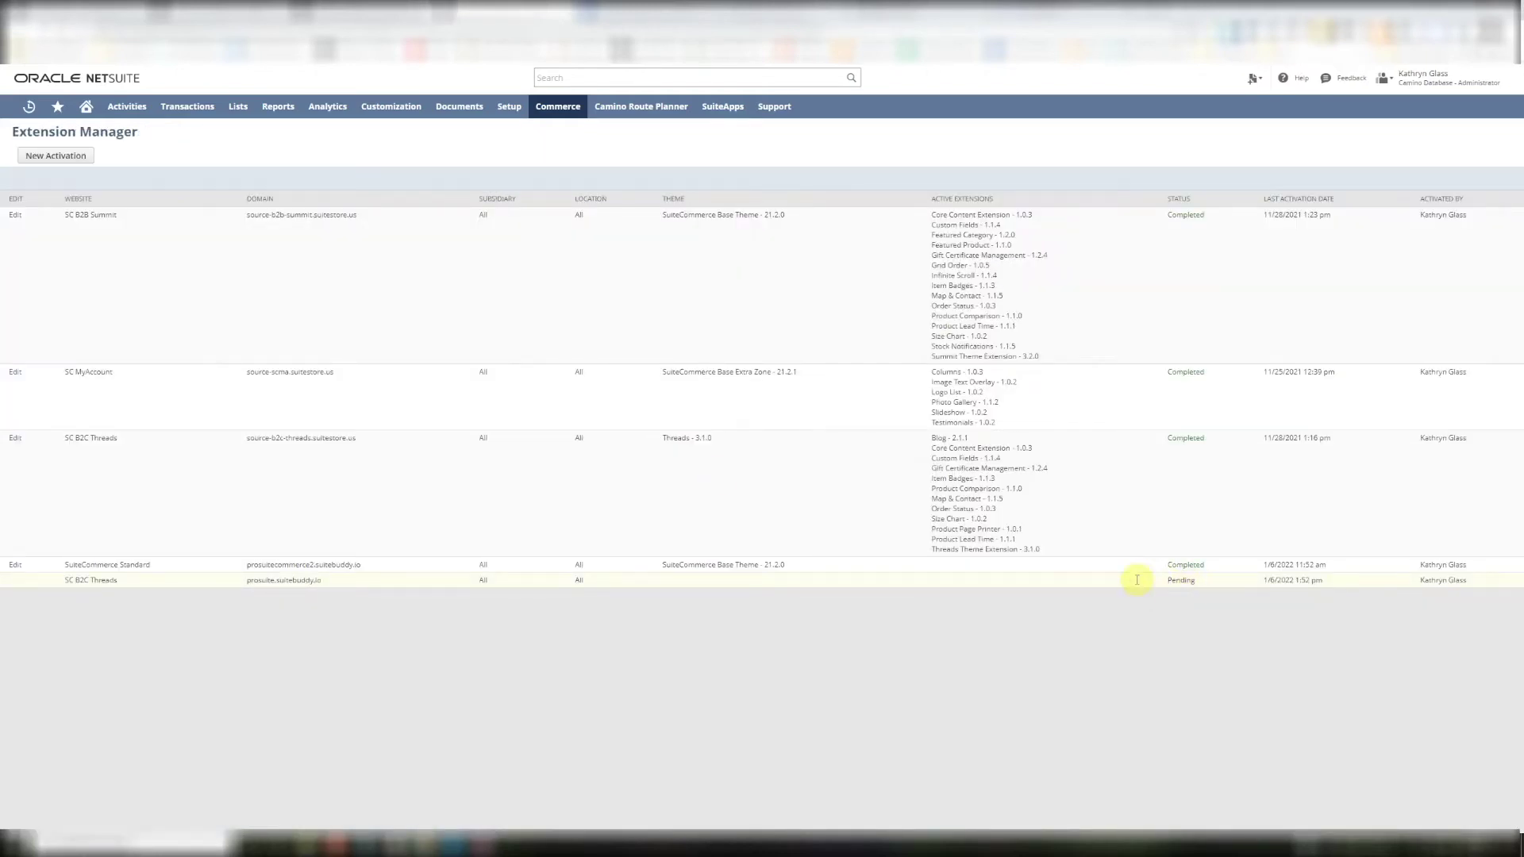
# - Find the recaptcha configuration page through the global search and open a new AG Recaptcha Configuration record
pyautogui.click(60, 35)
pyautogui.click(566, 77)
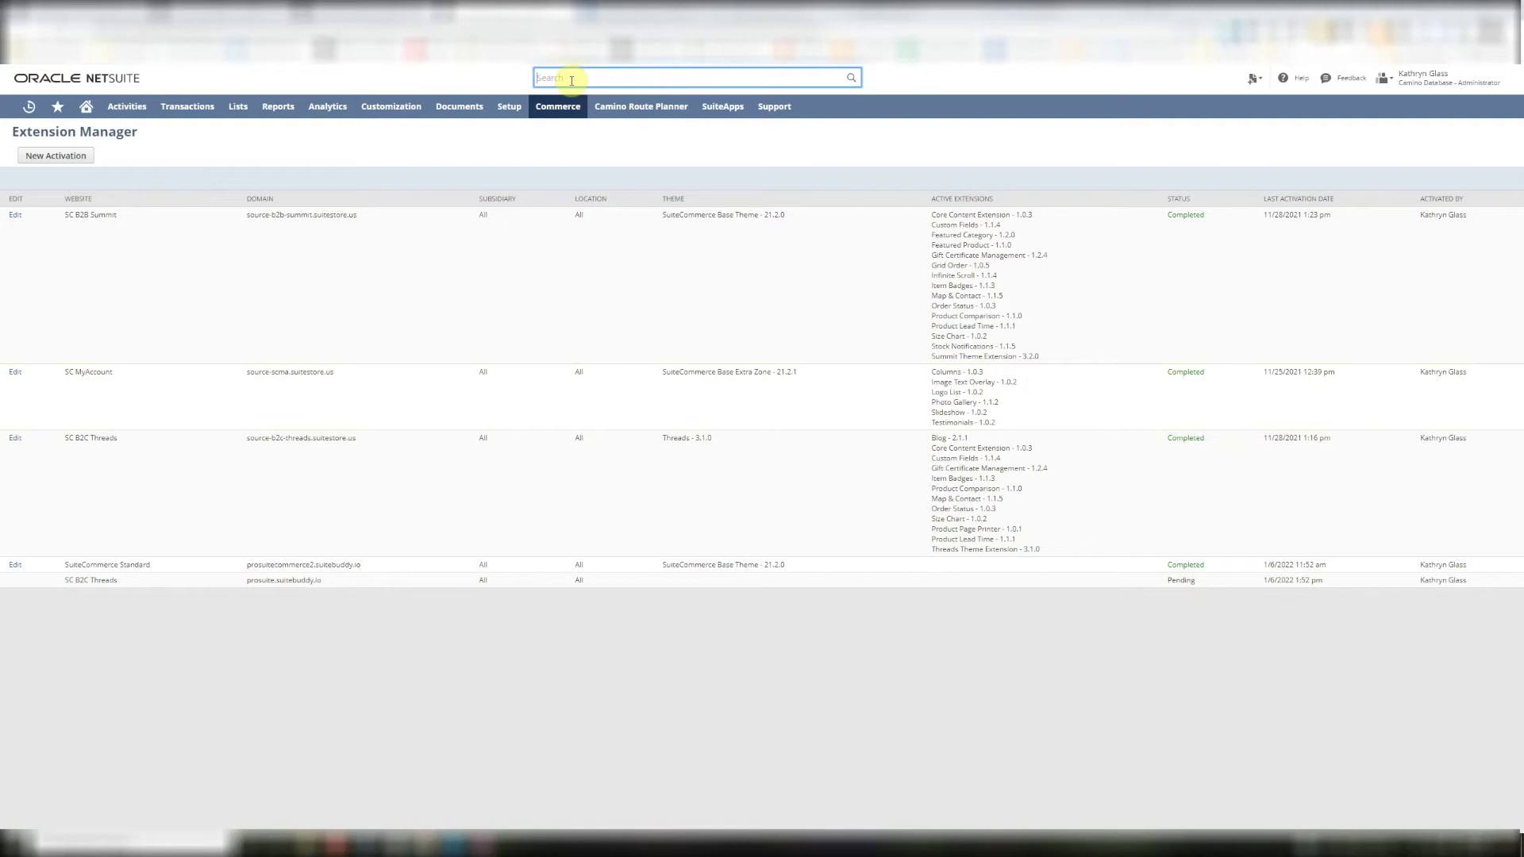
pyautogui.write('page: ap')
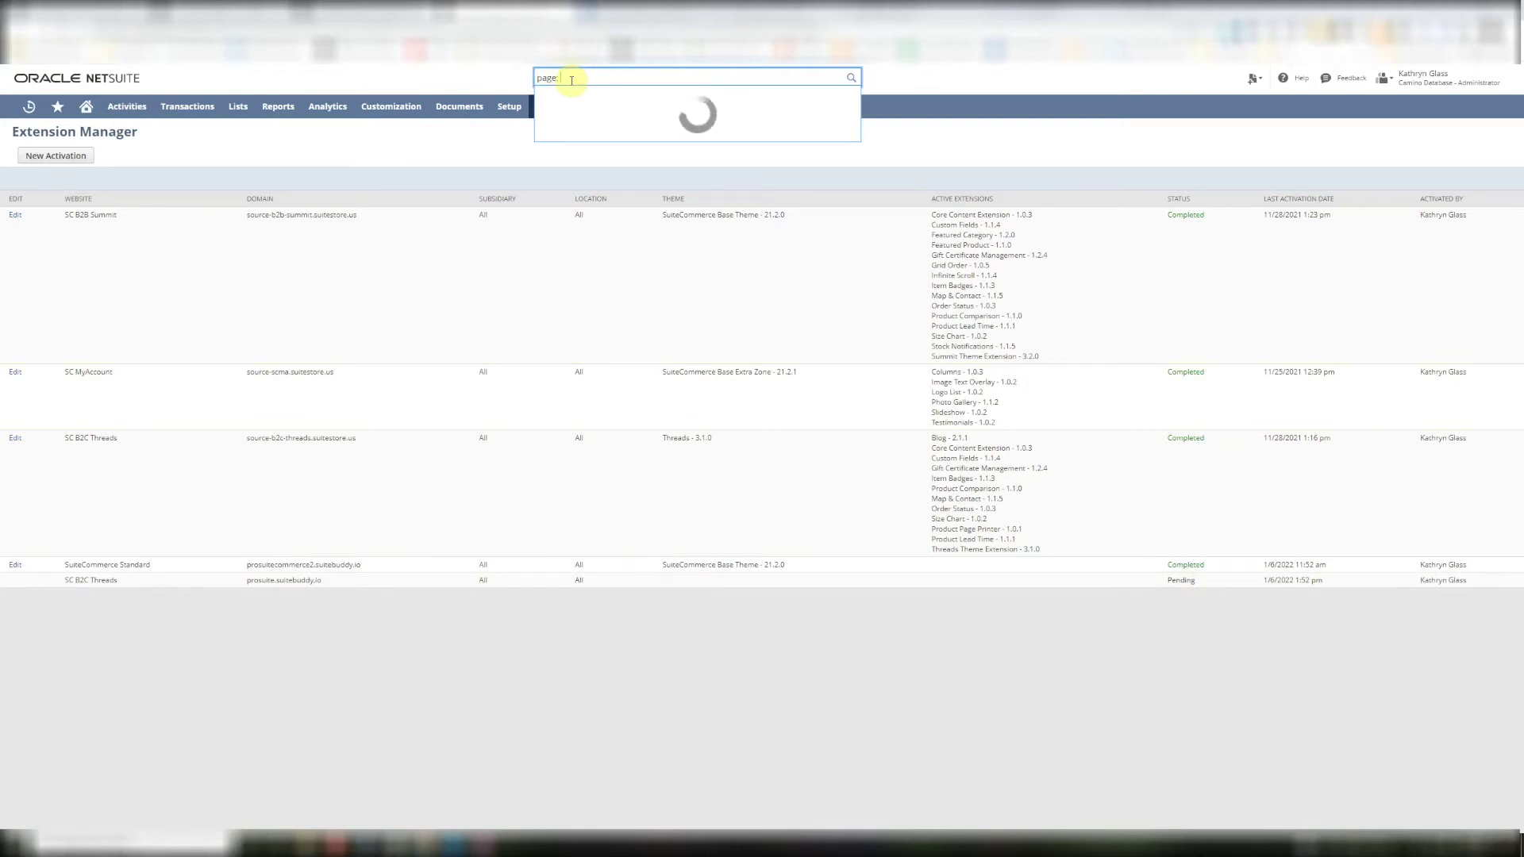
pyautogui.write('recaptcha configuration')
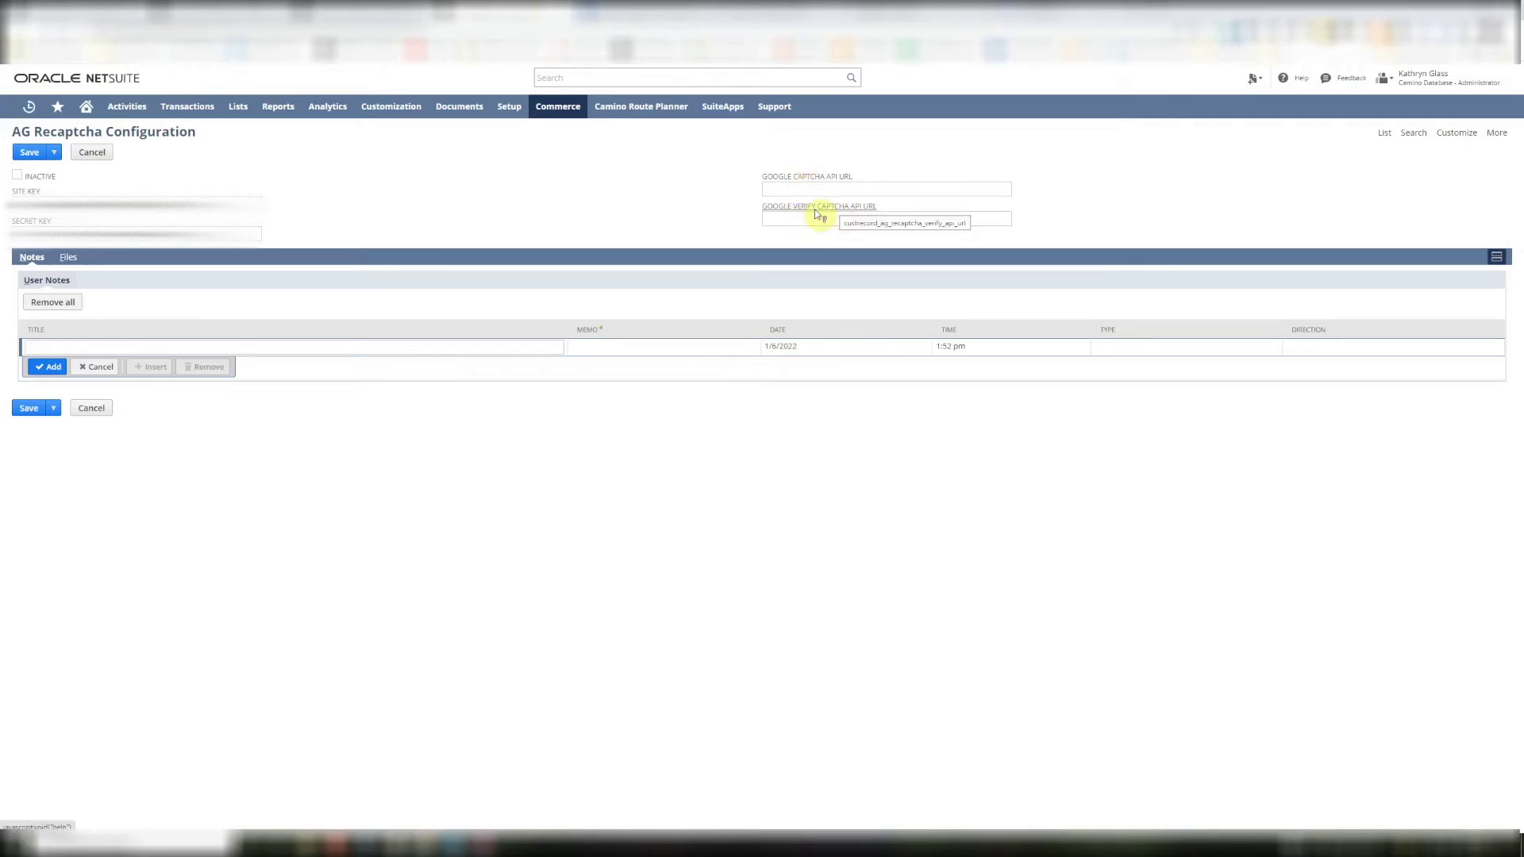
pyautogui.click(773, 192)
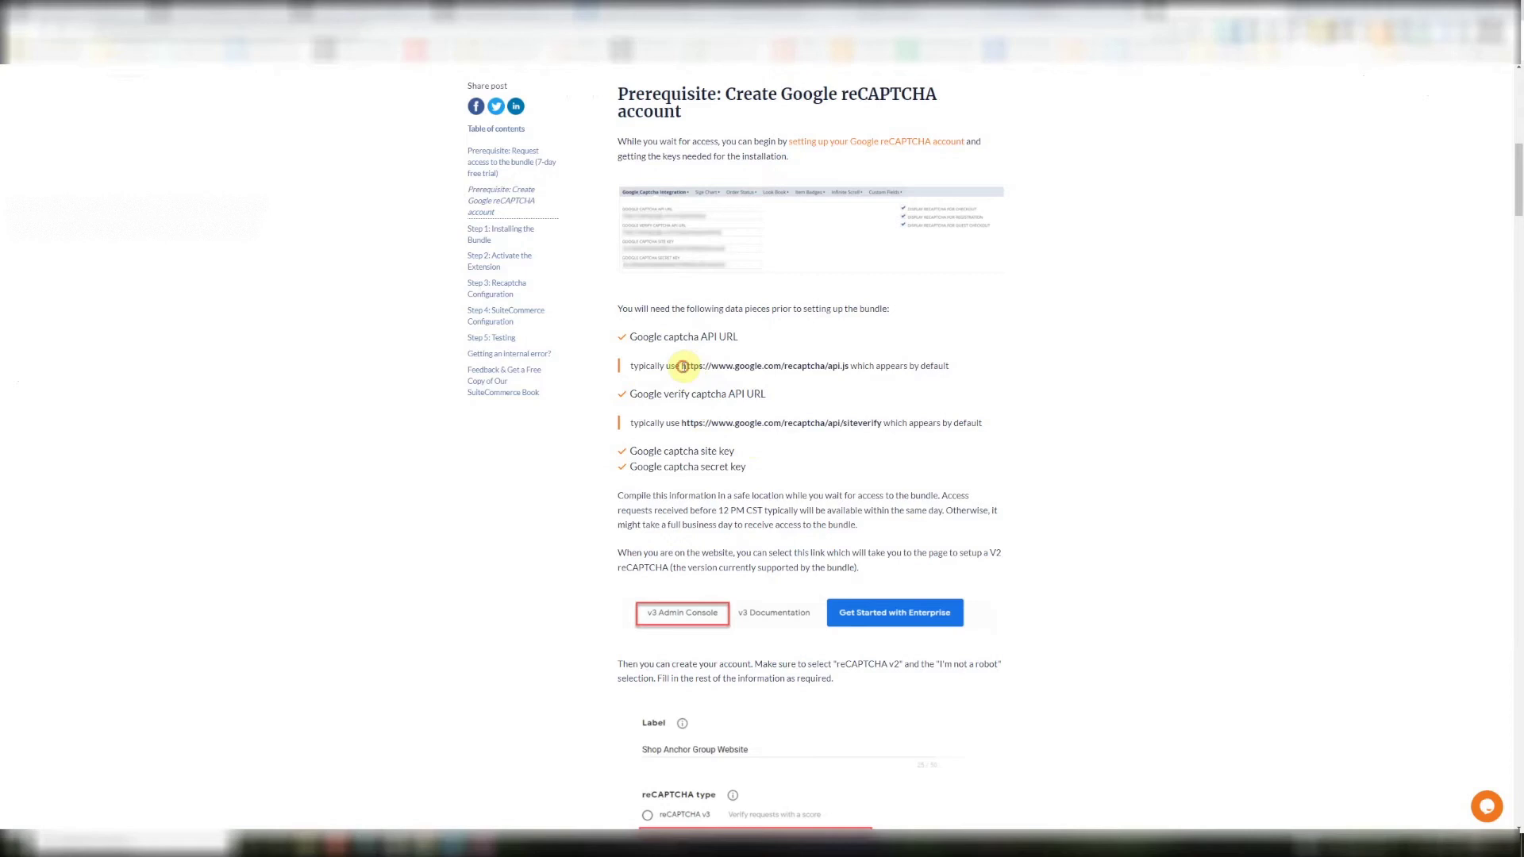
pyautogui.moveTo(681, 366); pyautogui.dragTo(850, 370)
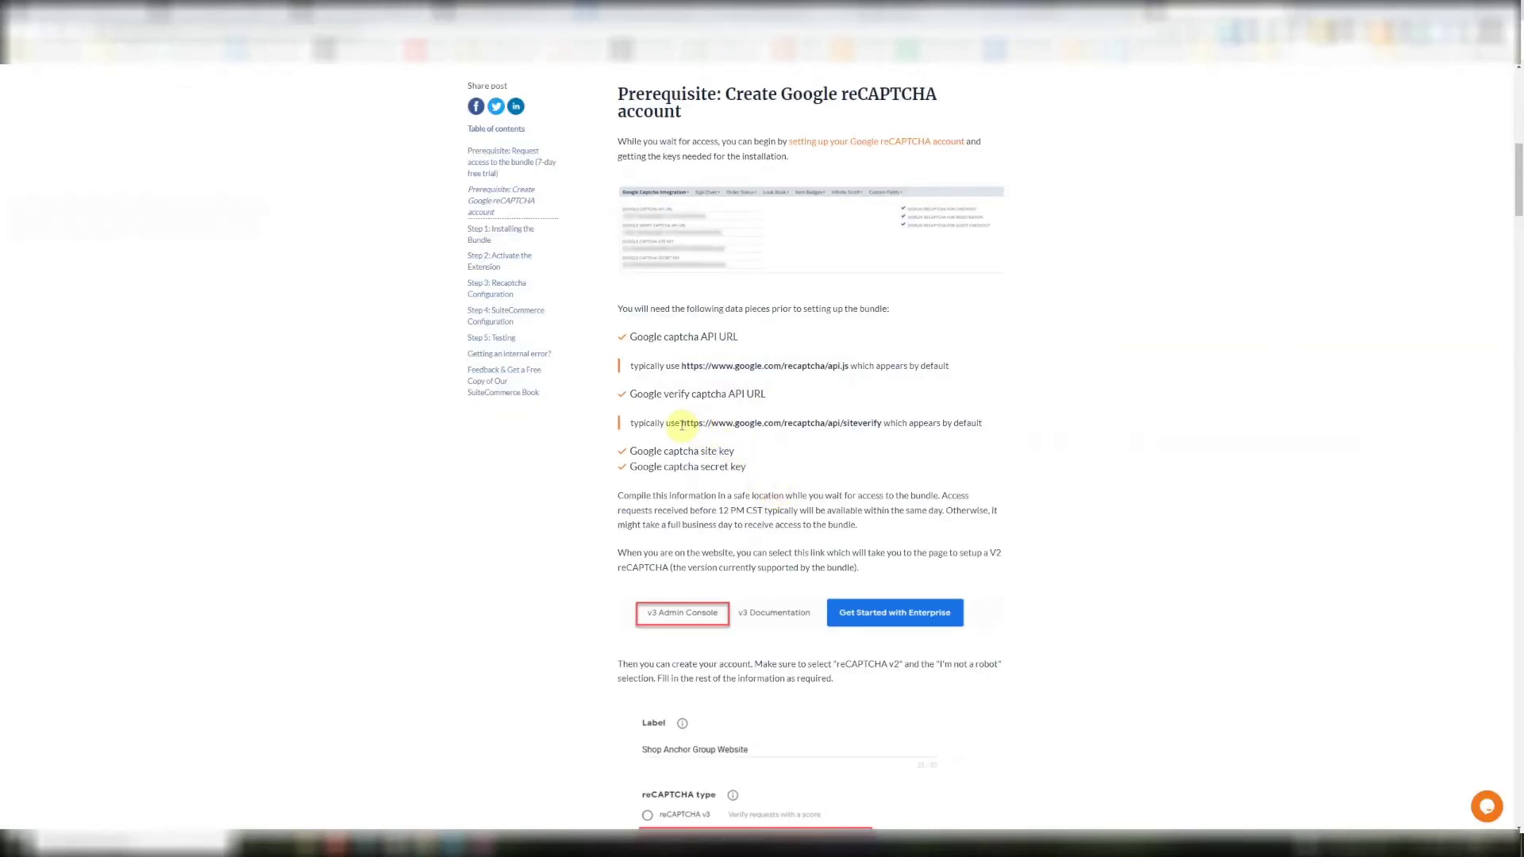
pyautogui.moveTo(684, 426); pyautogui.dragTo(884, 423)
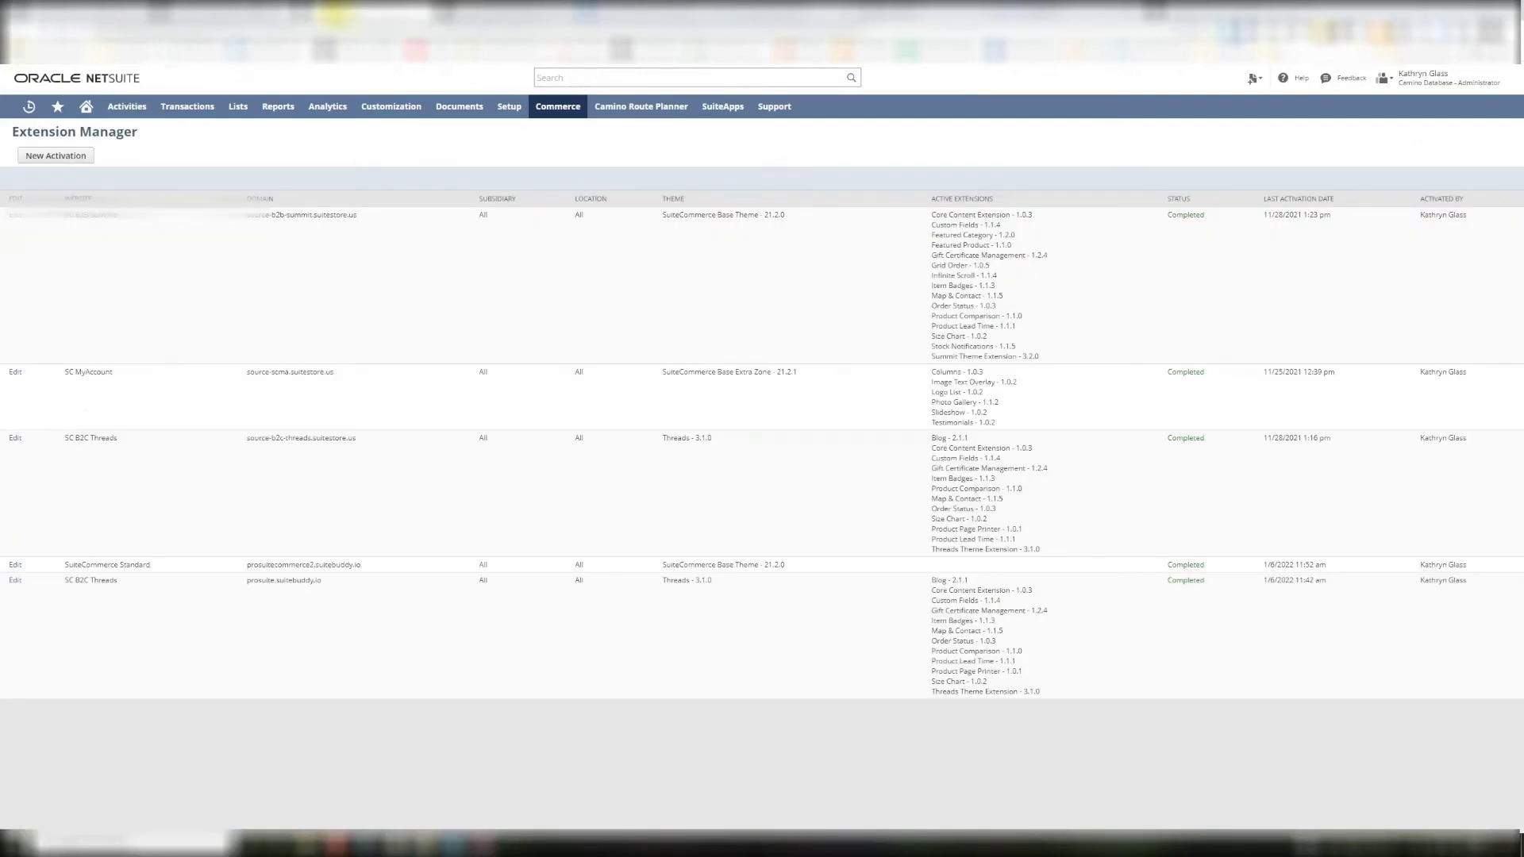
# - Refresh the Extension Manager and check the activation status of the SC B2C Threads website on prosuite.suitebuddy.io
pyautogui.click(53, 31)
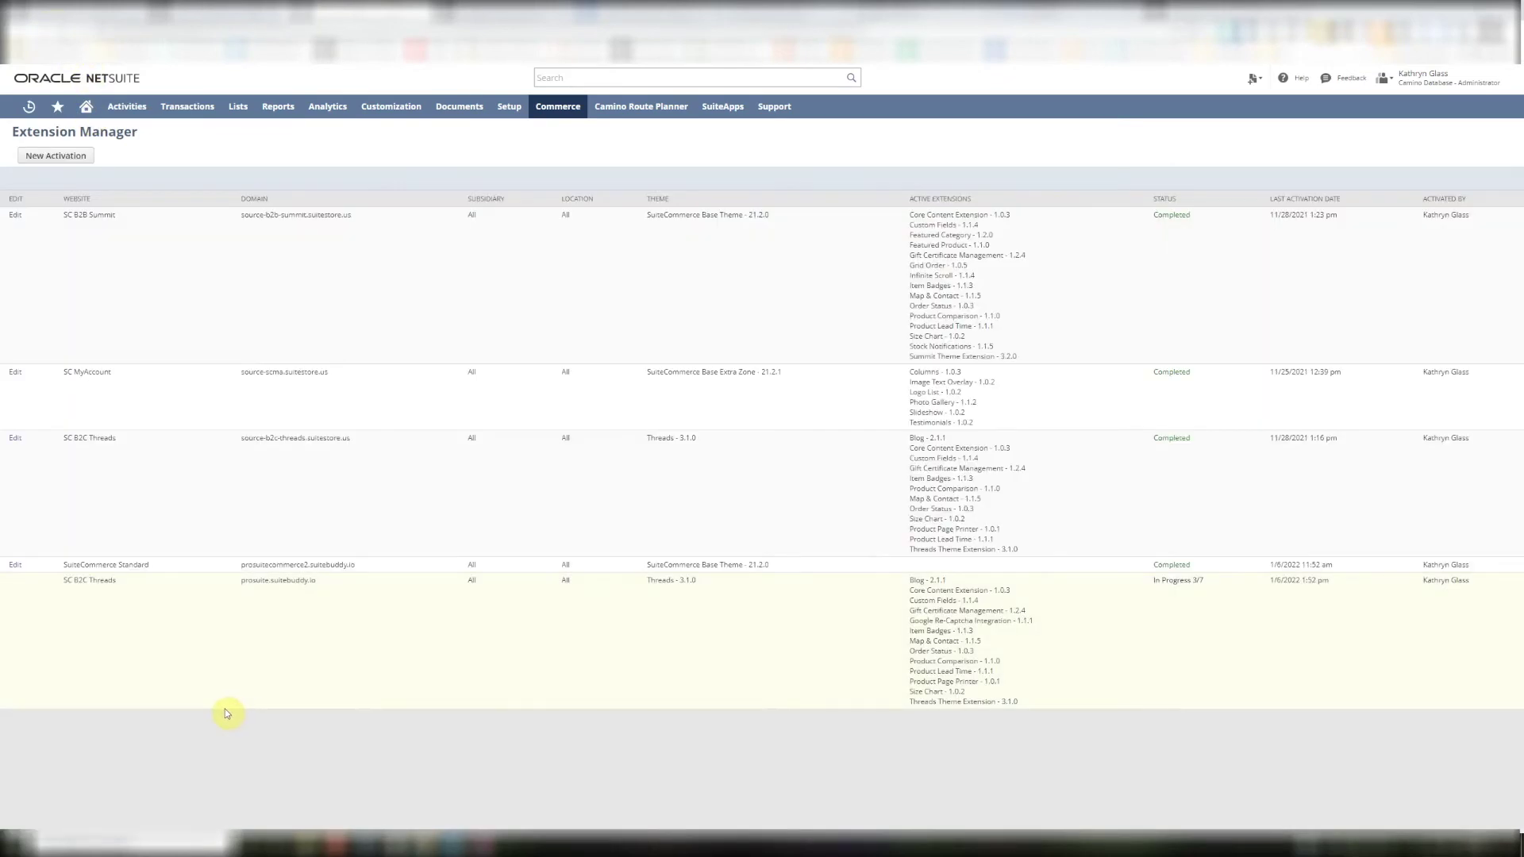
pyautogui.moveTo(1150, 580); pyautogui.dragTo(1217, 585)
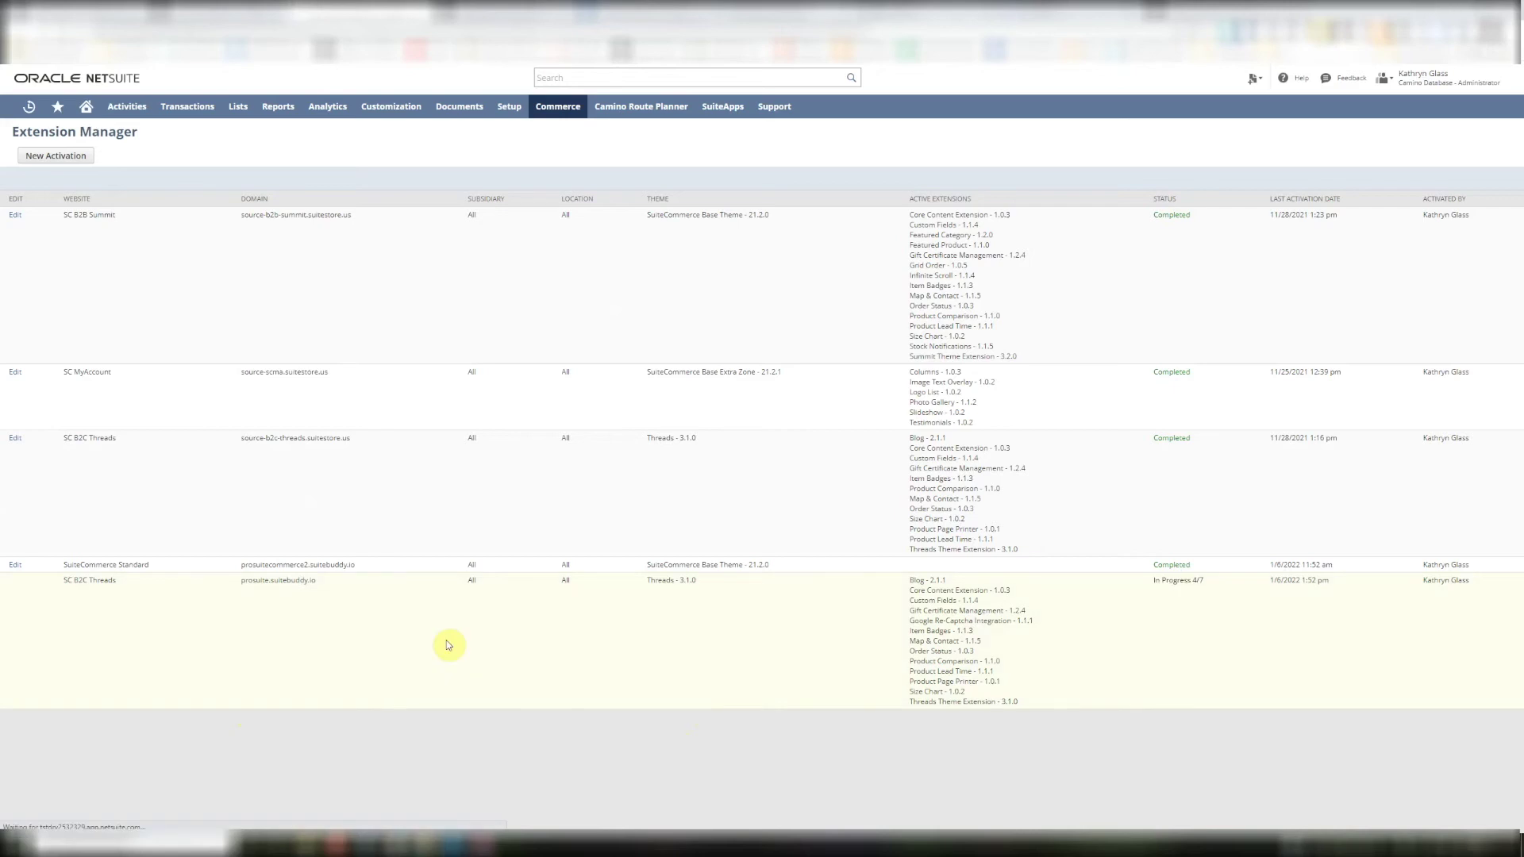
pyautogui.press('F5')
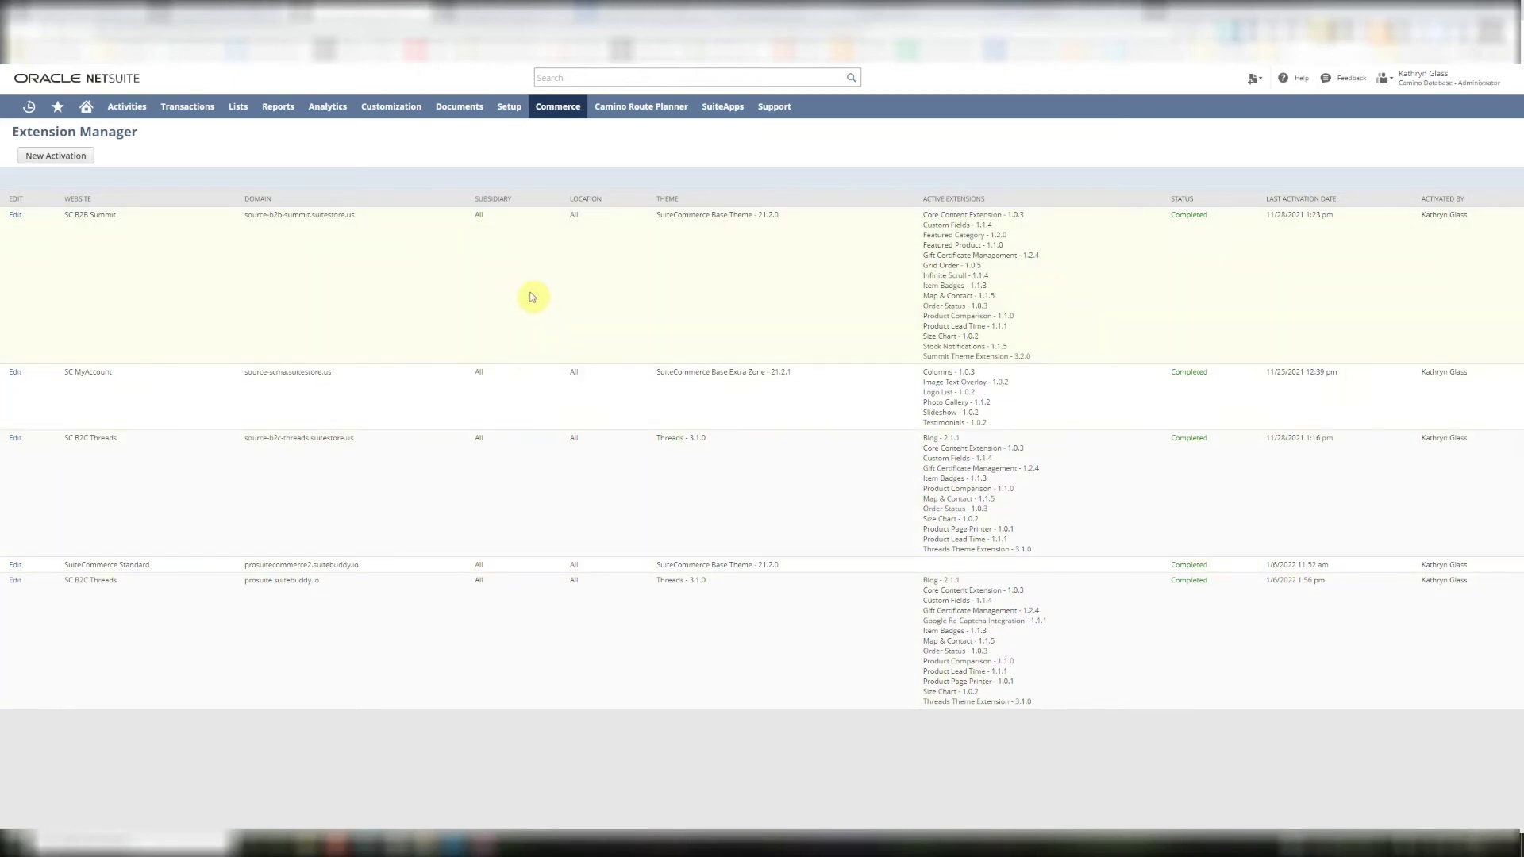
# - Open the SuiteCommerce Configuration for SC B2C Threads with domain prosuite.suitebuddy.io and show its extension settings
pyautogui.moveTo(561, 115)
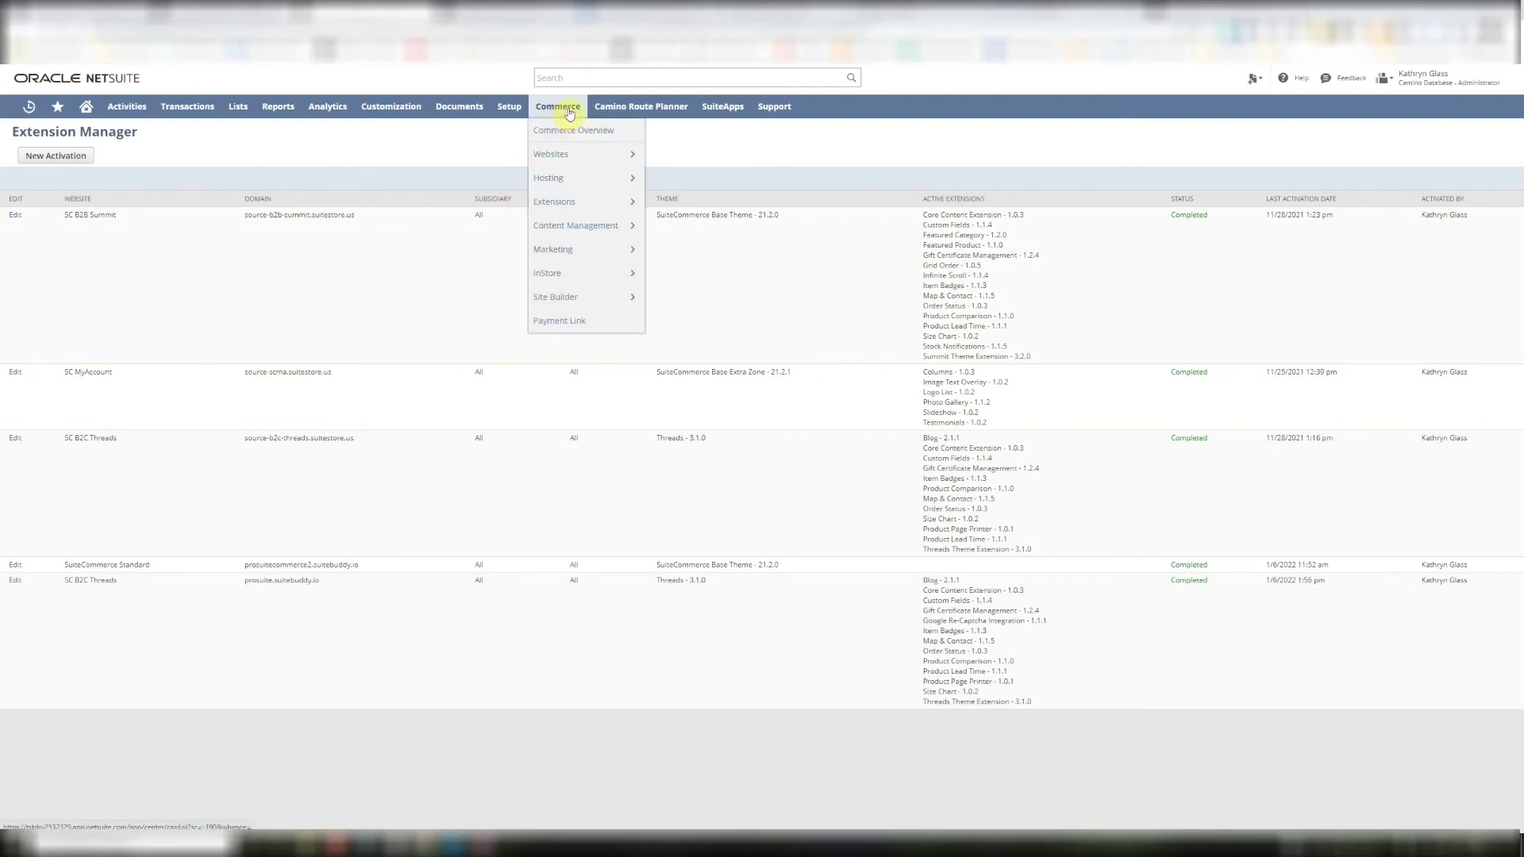
pyautogui.moveTo(567, 156)
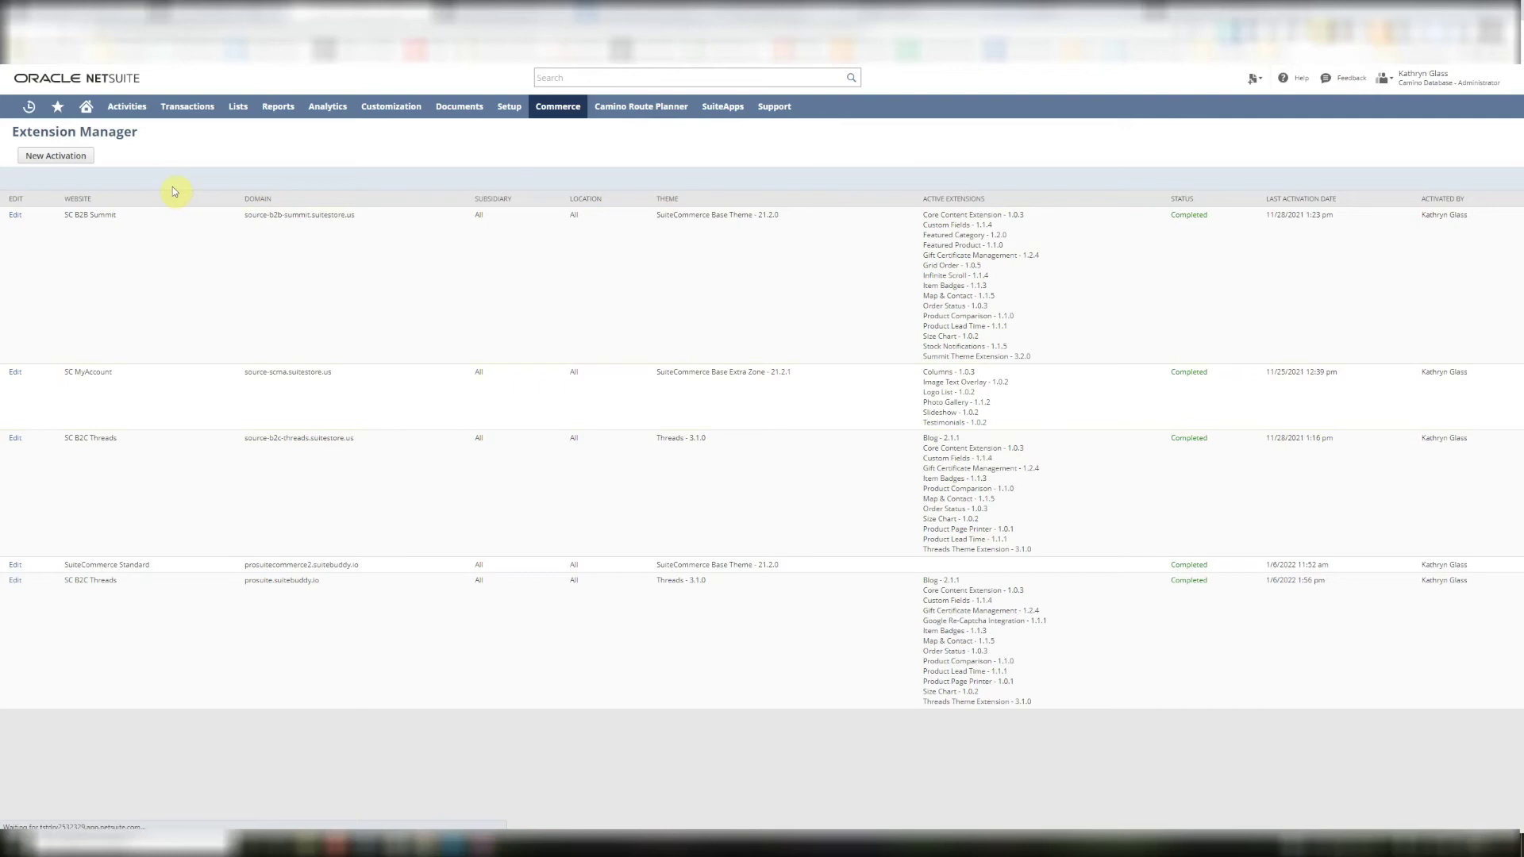
pyautogui.click(95, 185)
pyautogui.click(71, 303)
pyautogui.click(61, 230)
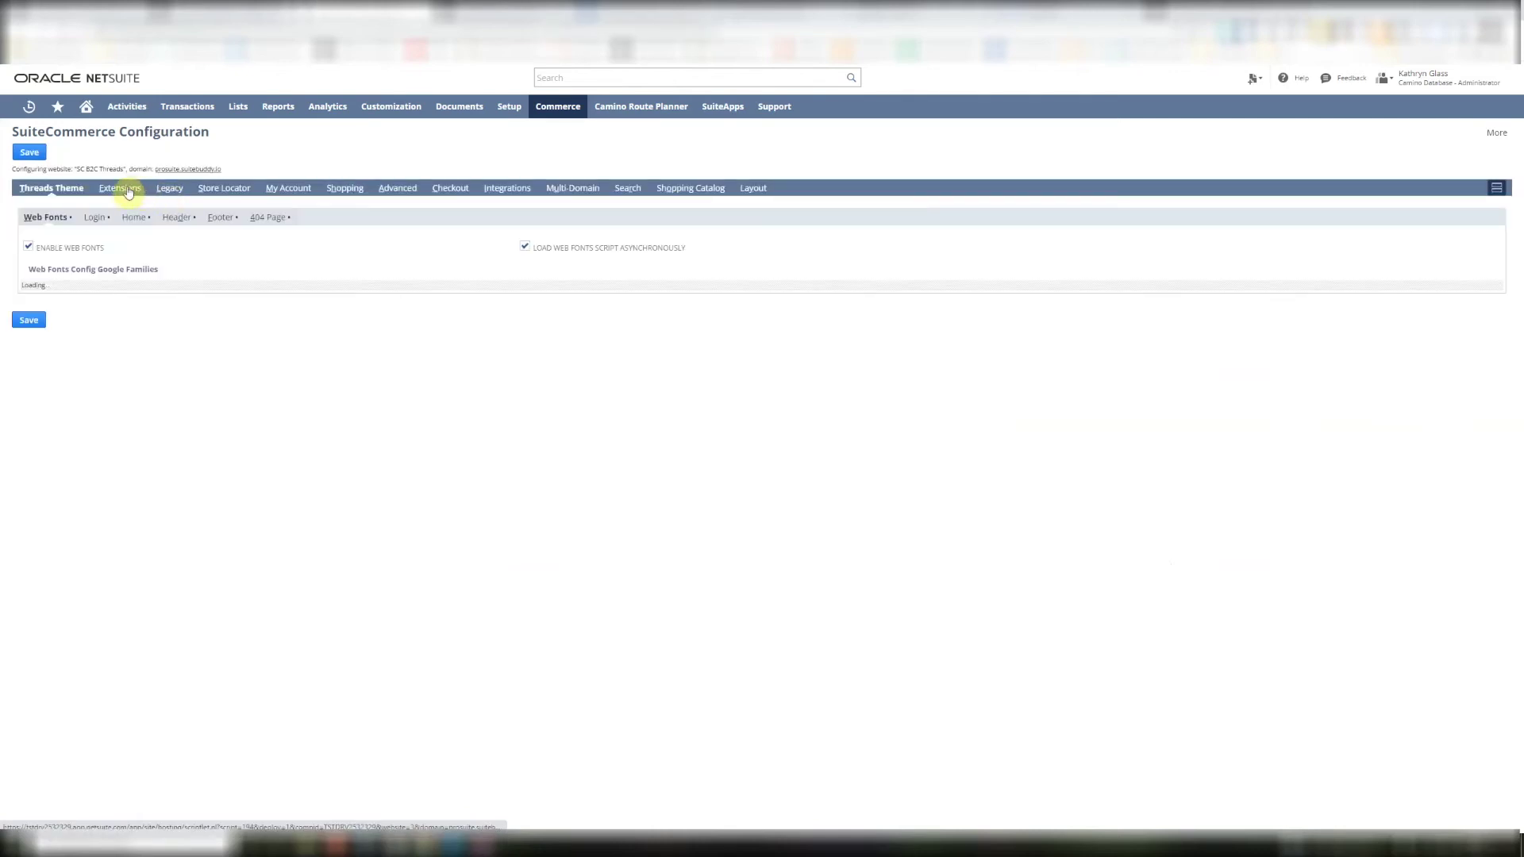
pyautogui.click(128, 190)
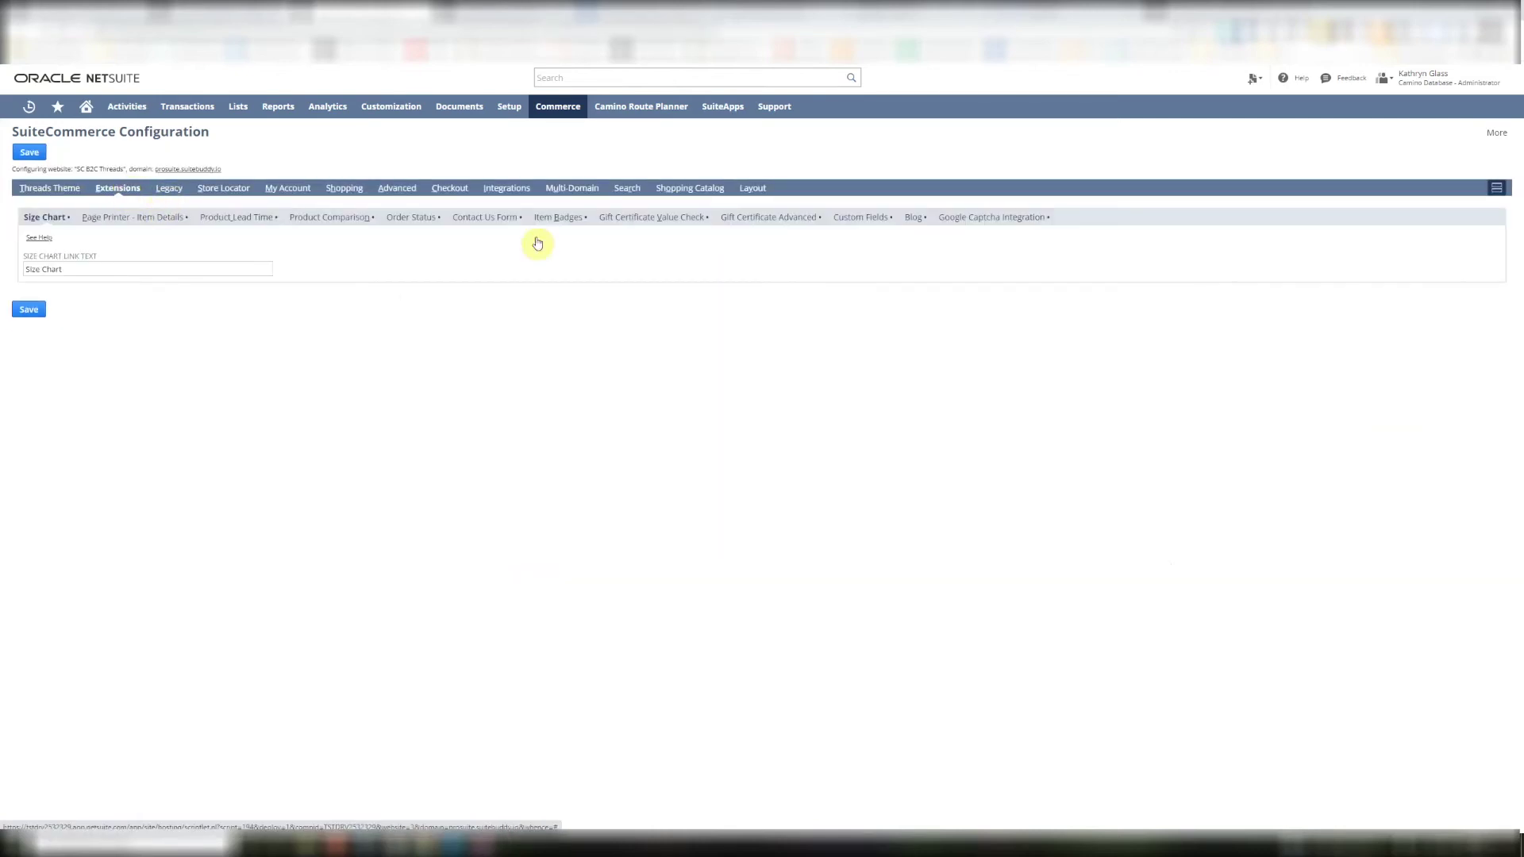
# - Save the Google Captcha Integration settings with reCAPTCHA displayed for checkout, registration and guest checkout
pyautogui.click(1002, 220)
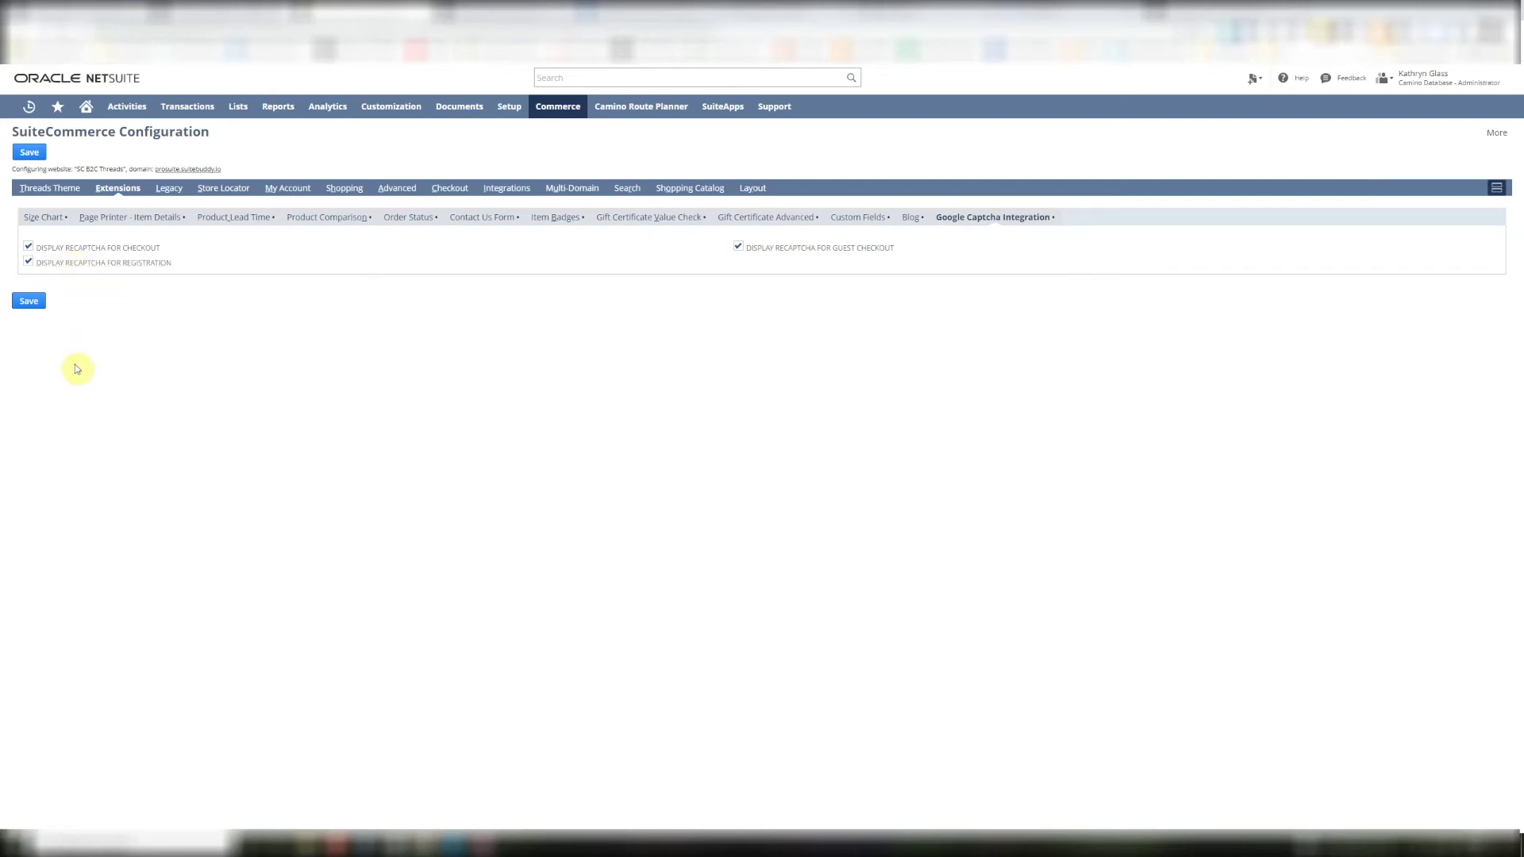
pyautogui.click(27, 303)
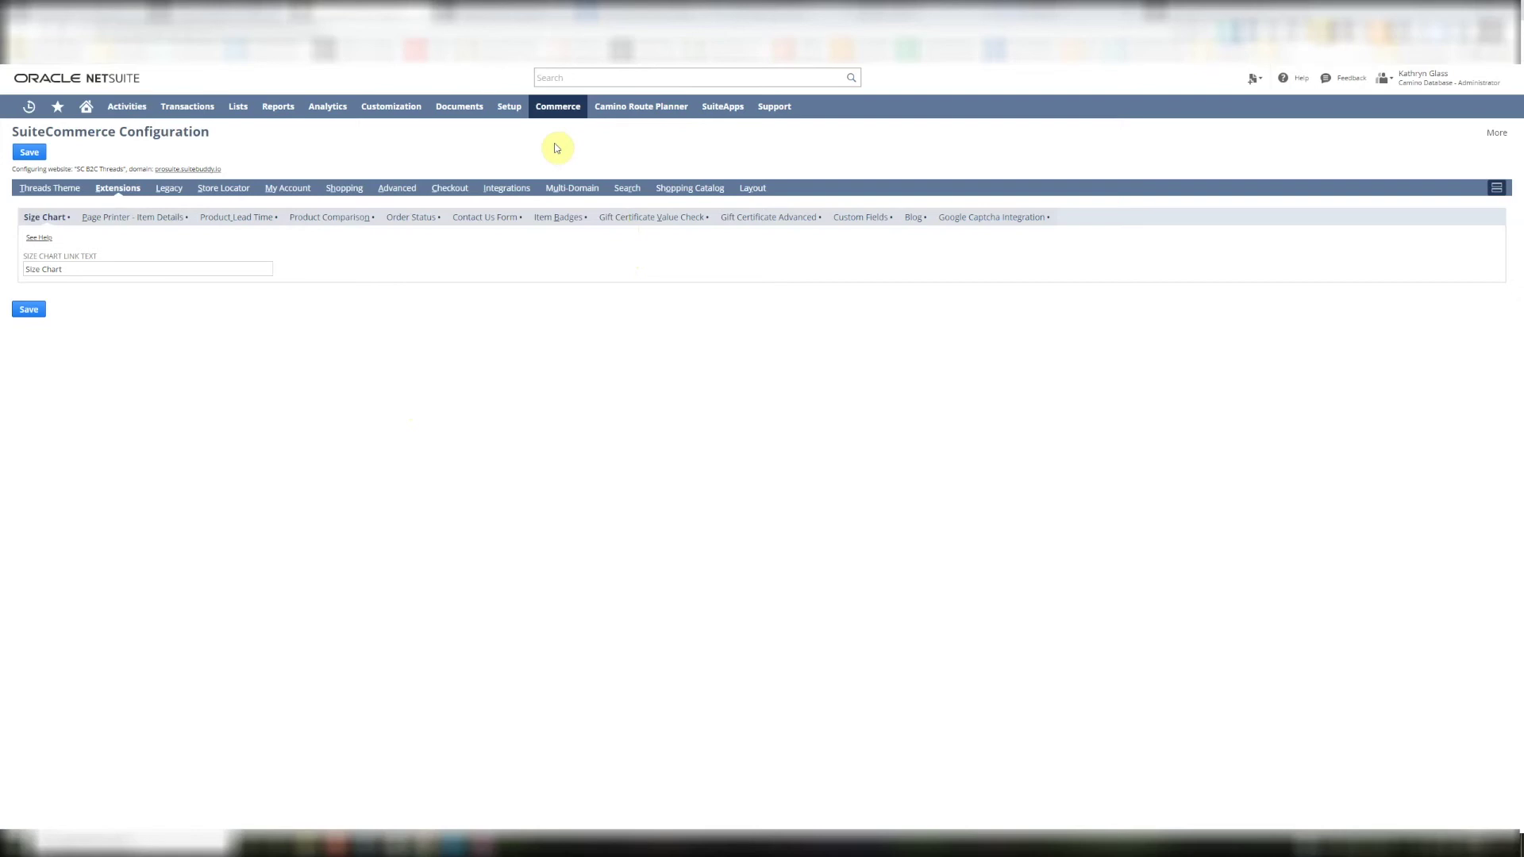
# - Submit a new cache invalidation request that clears the cache for the whole SC B2C Threads domain prosuite.suitebuddy.io
pyautogui.moveTo(564, 225)
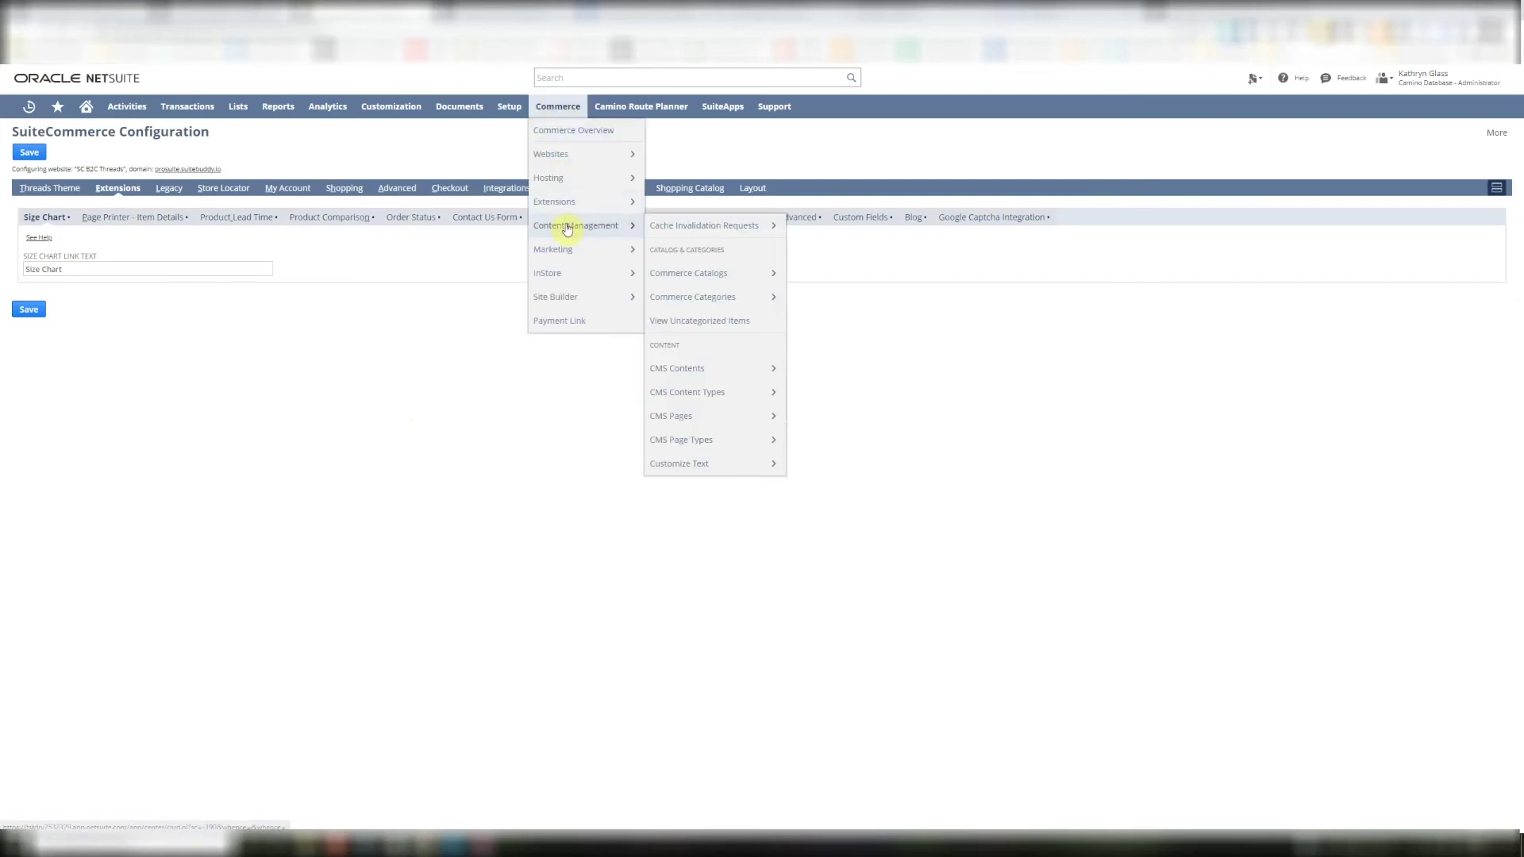
pyautogui.moveTo(778, 227)
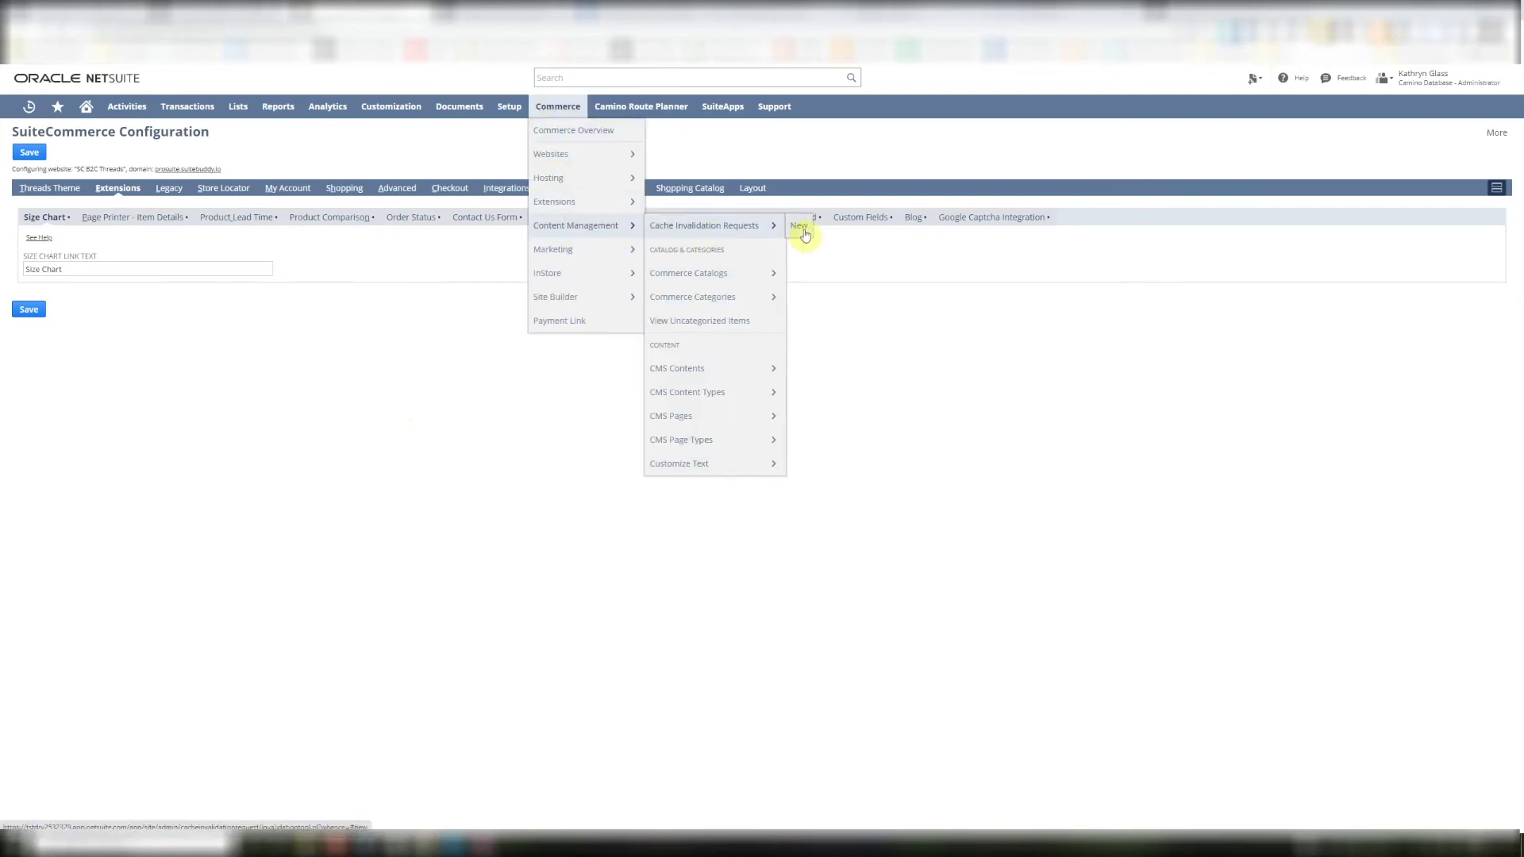
pyautogui.click(802, 229)
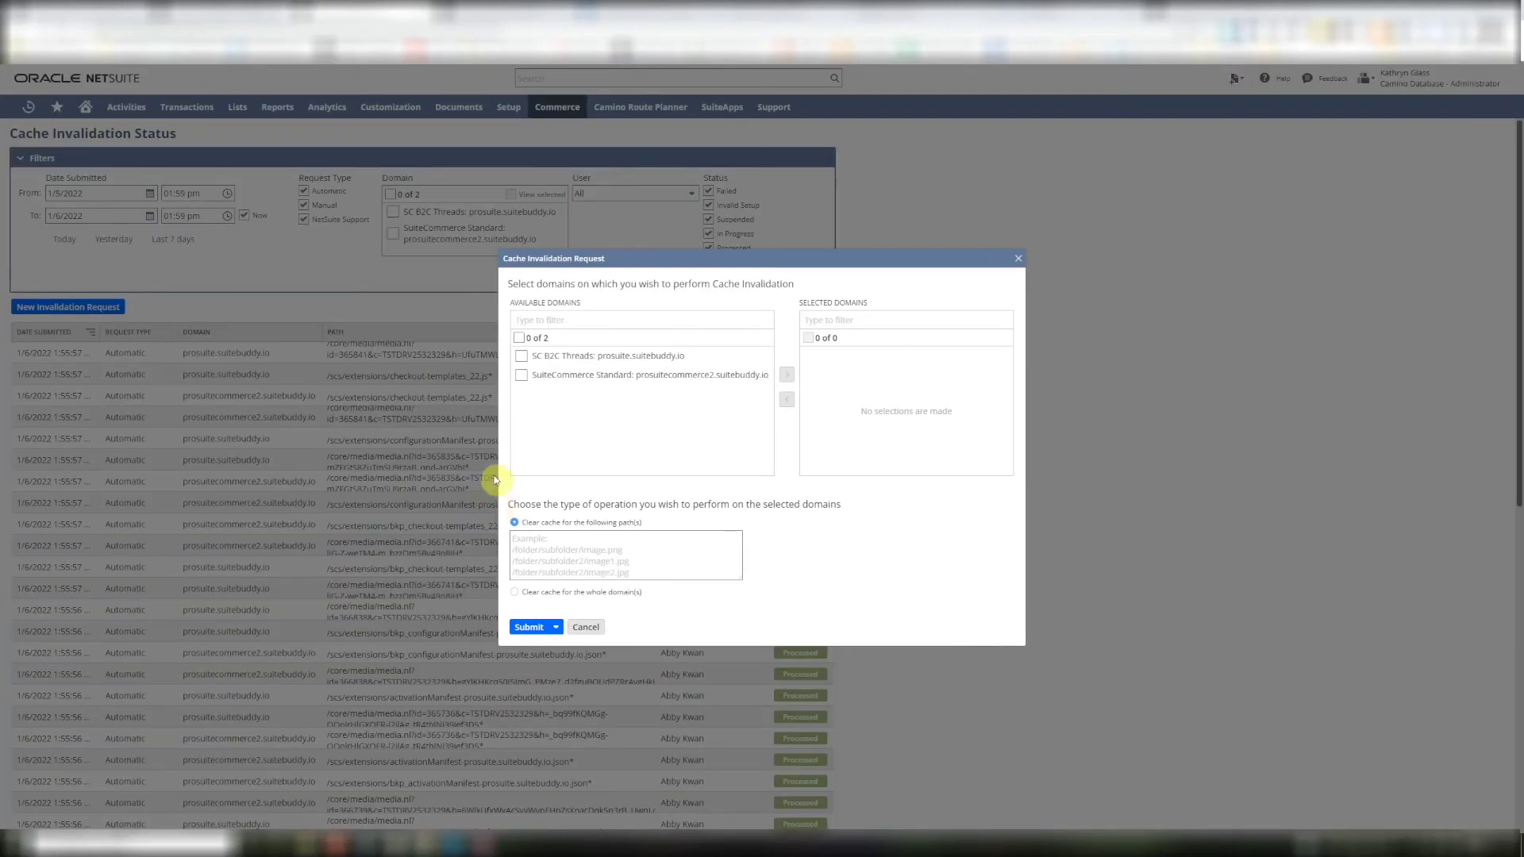
pyautogui.click(522, 358)
pyautogui.click(787, 374)
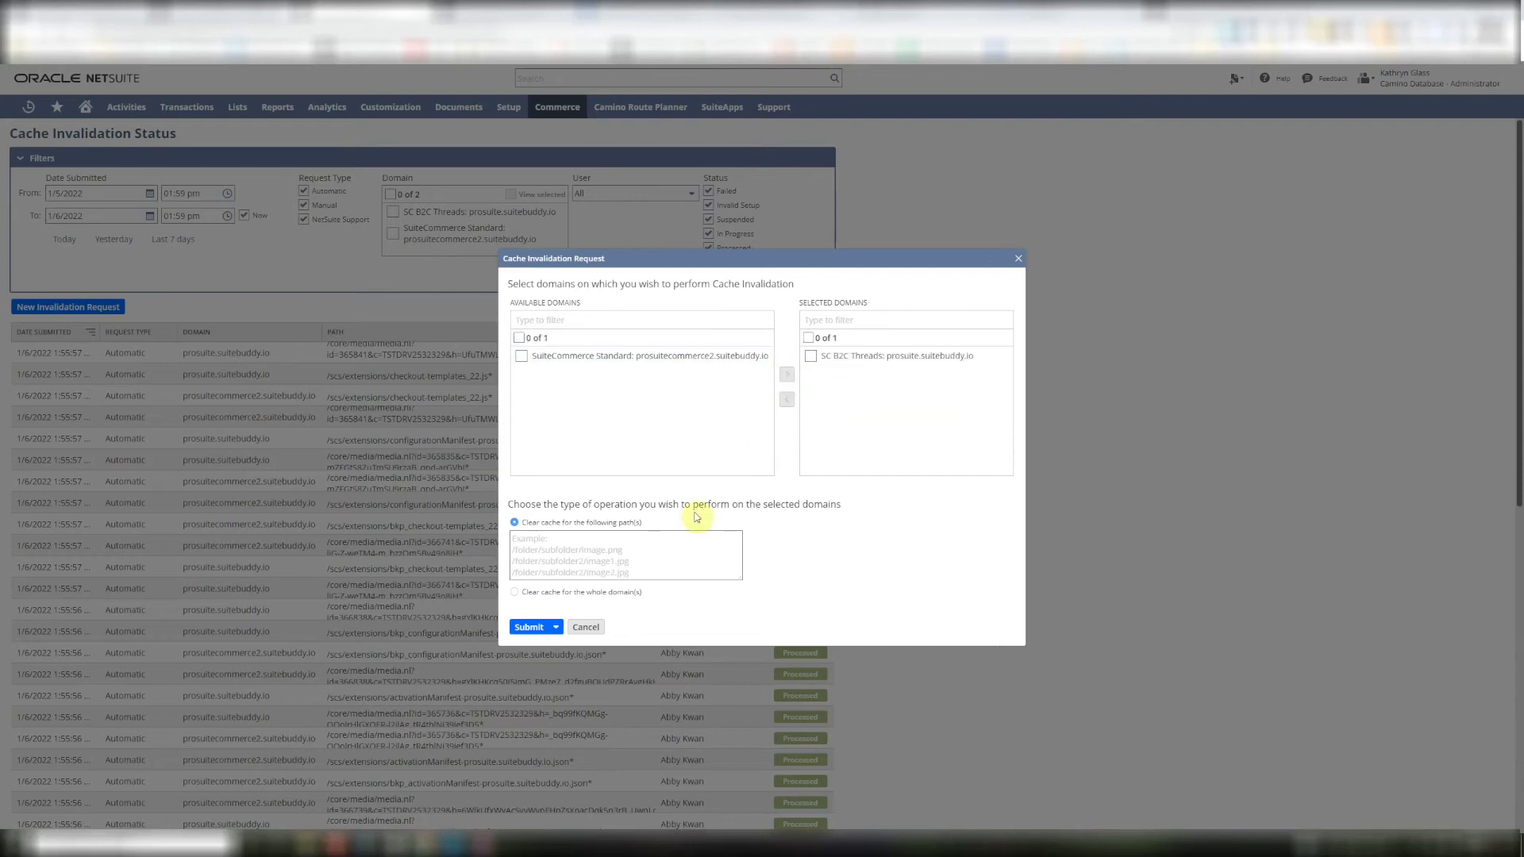
pyautogui.click(515, 592)
pyautogui.click(527, 628)
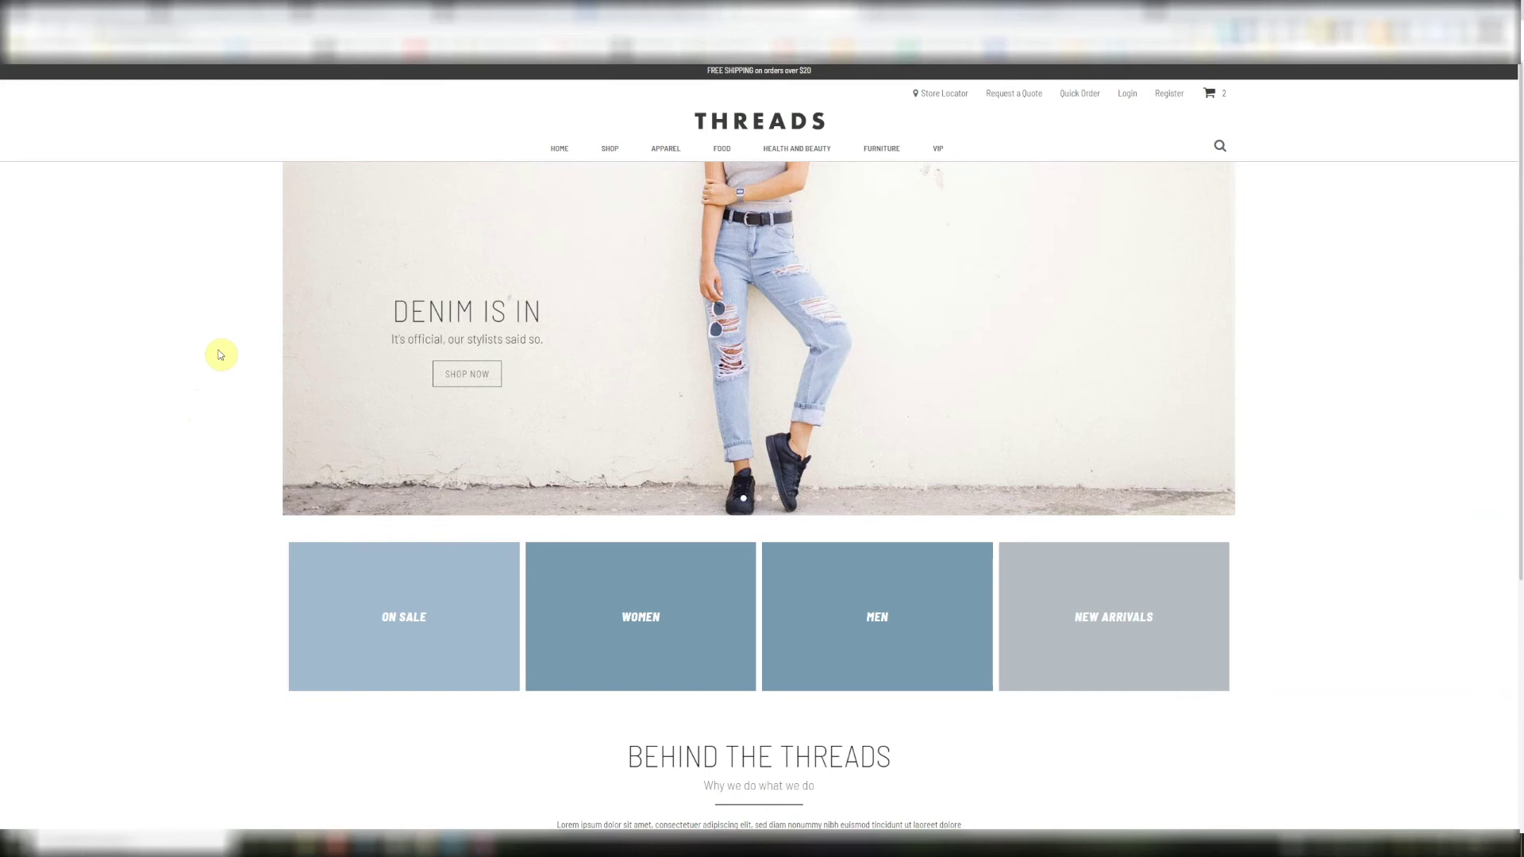
# - Switch to the Threads storefront and register a test customer account to test reCAPTCHA on registration
pyautogui.click(1169, 99)
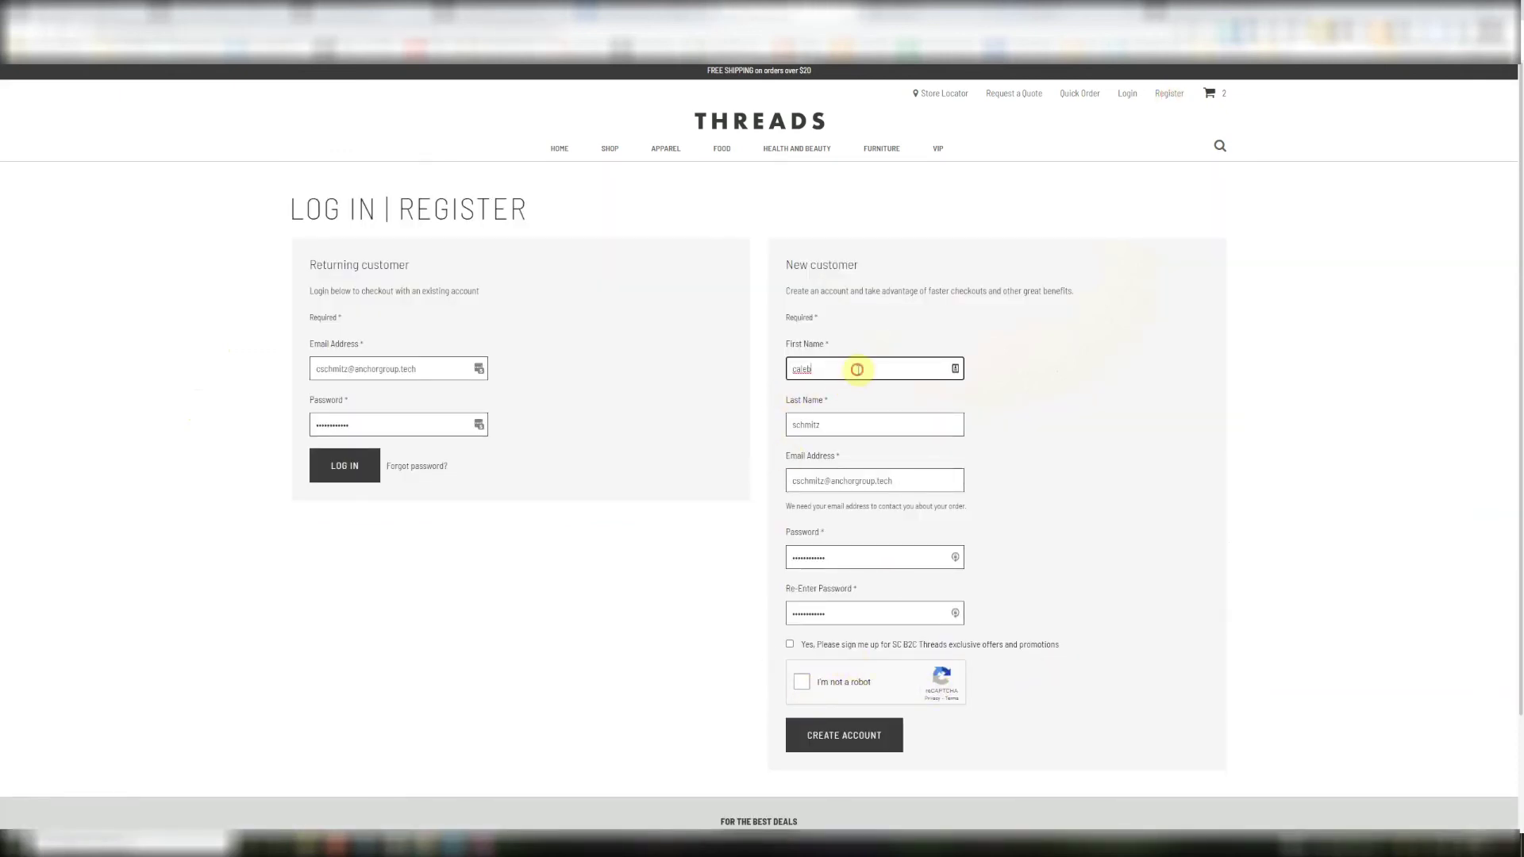
pyautogui.doubleClick(798, 369)
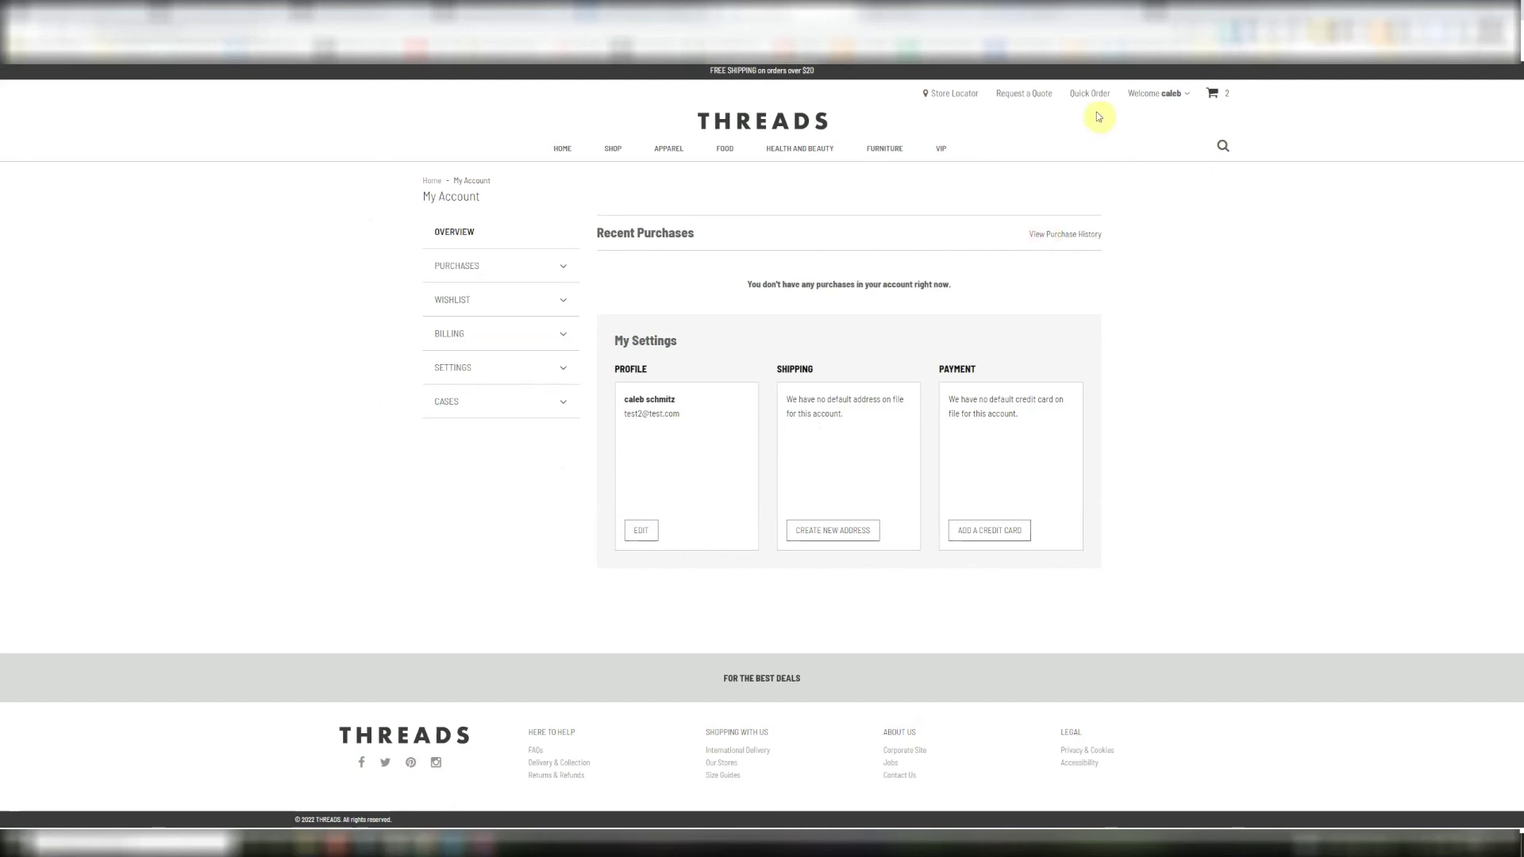
# - Check out the storefront cart, complete the reCAPTCHA on the order review, place the test order and return to shopping
pyautogui.click(1212, 93)
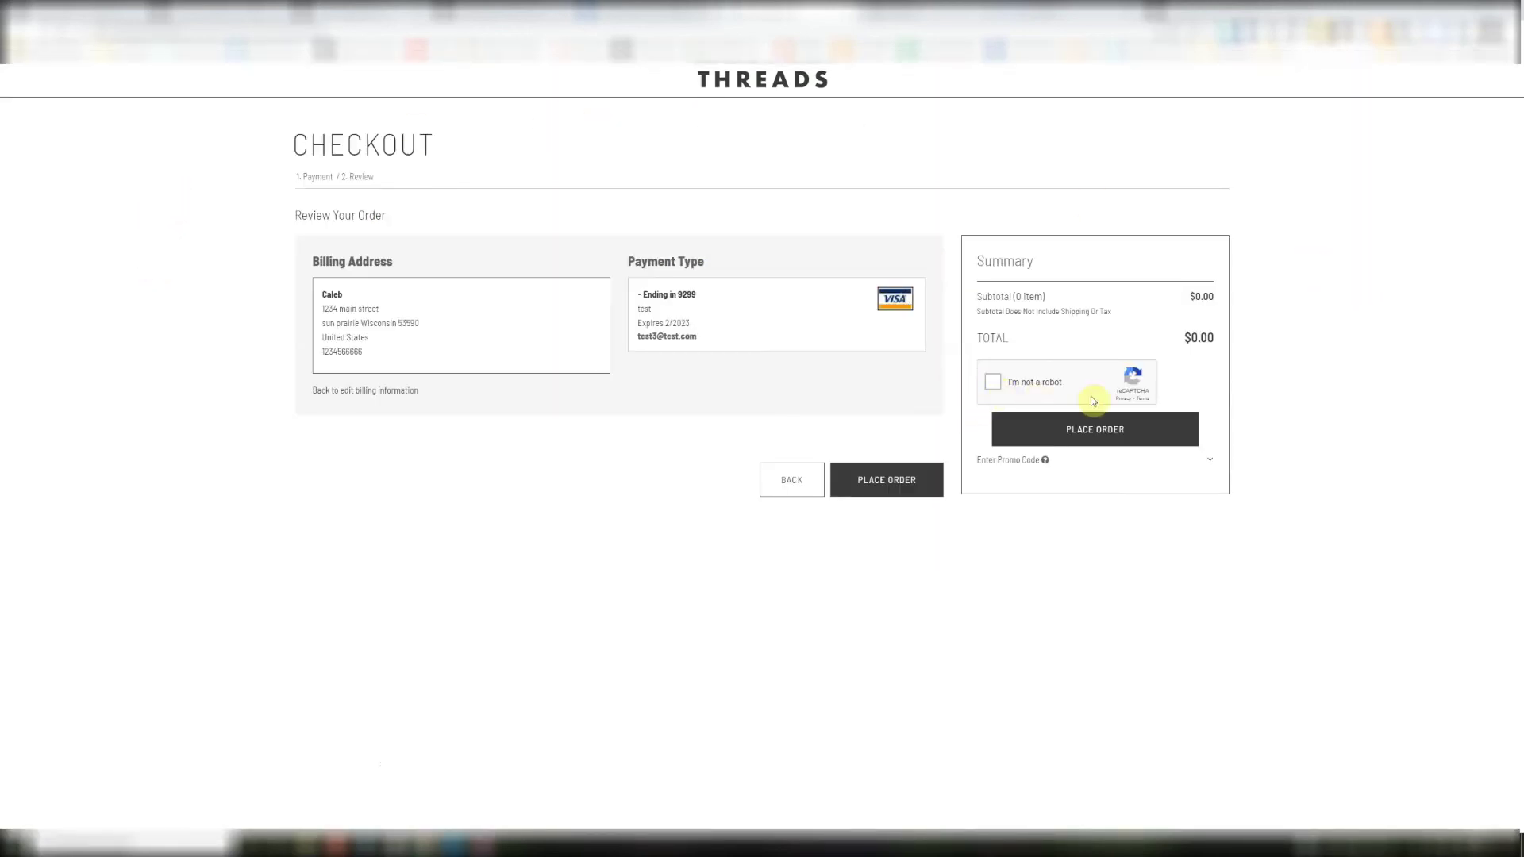
pyautogui.click(996, 385)
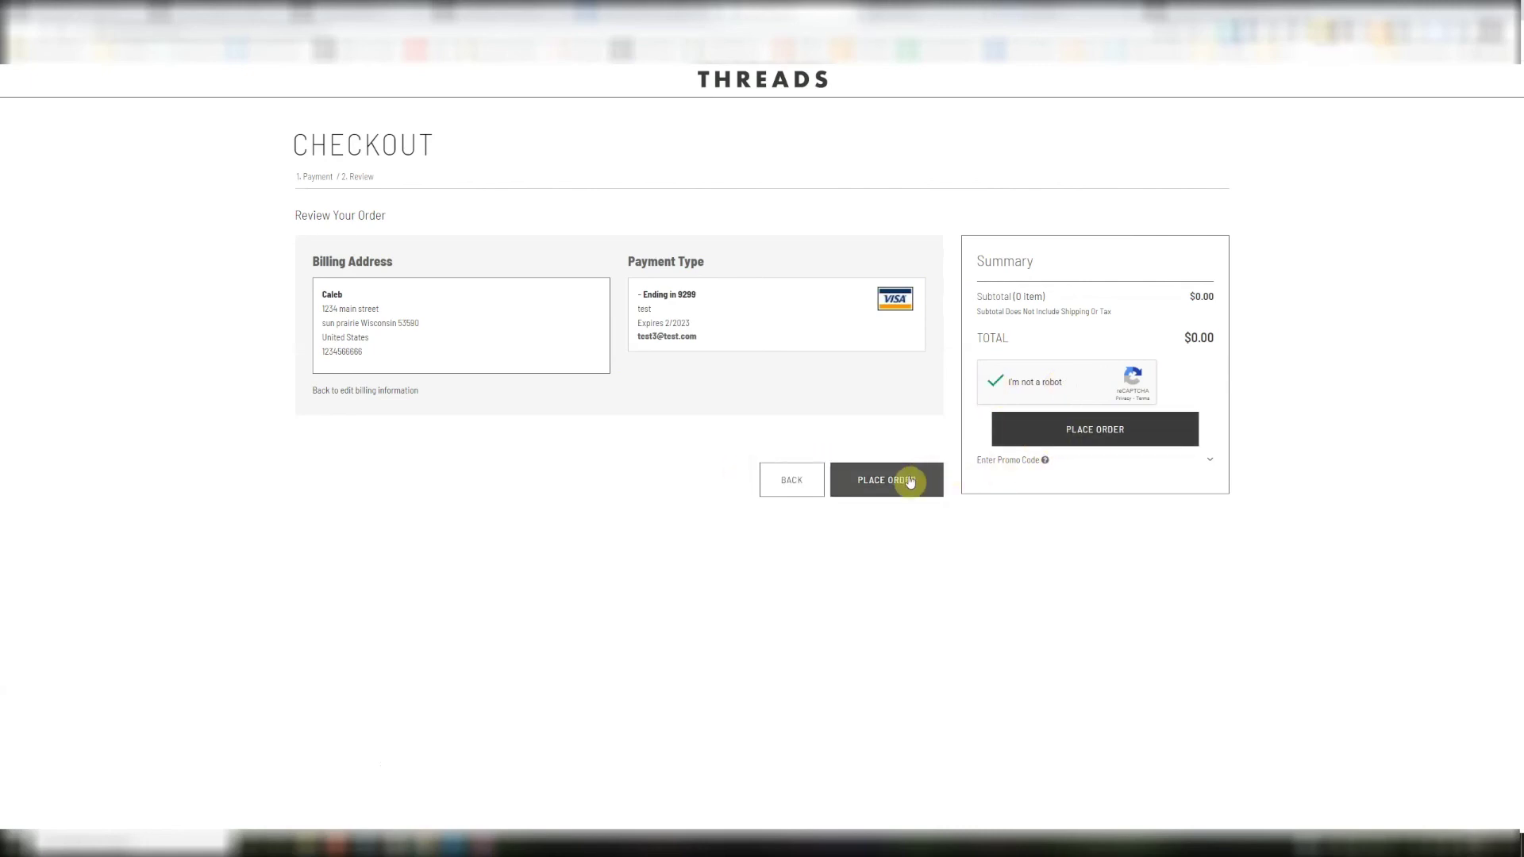
pyautogui.click(1109, 432)
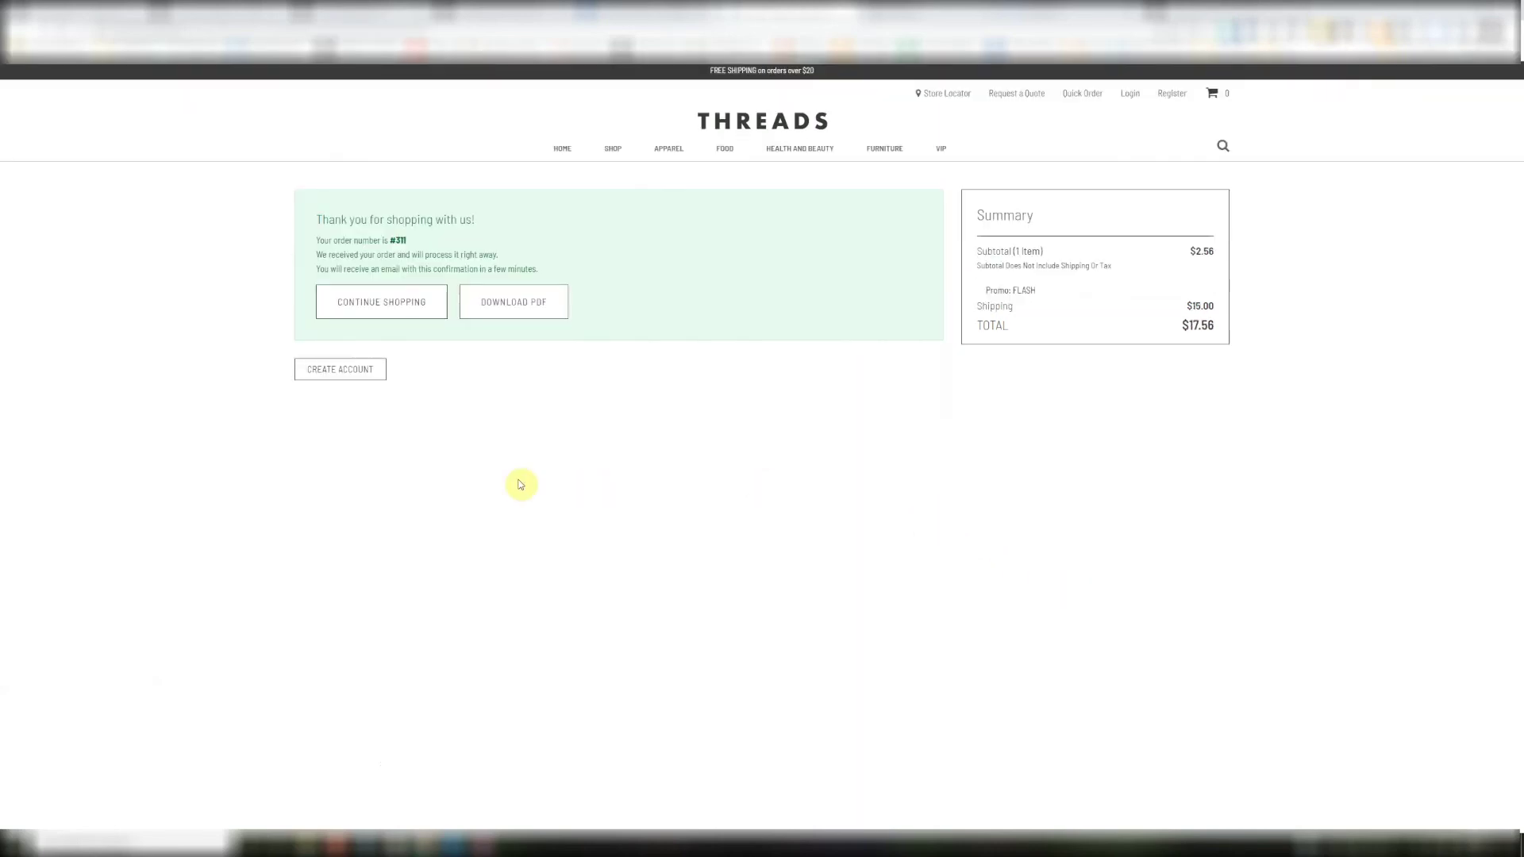
pyautogui.click(363, 300)
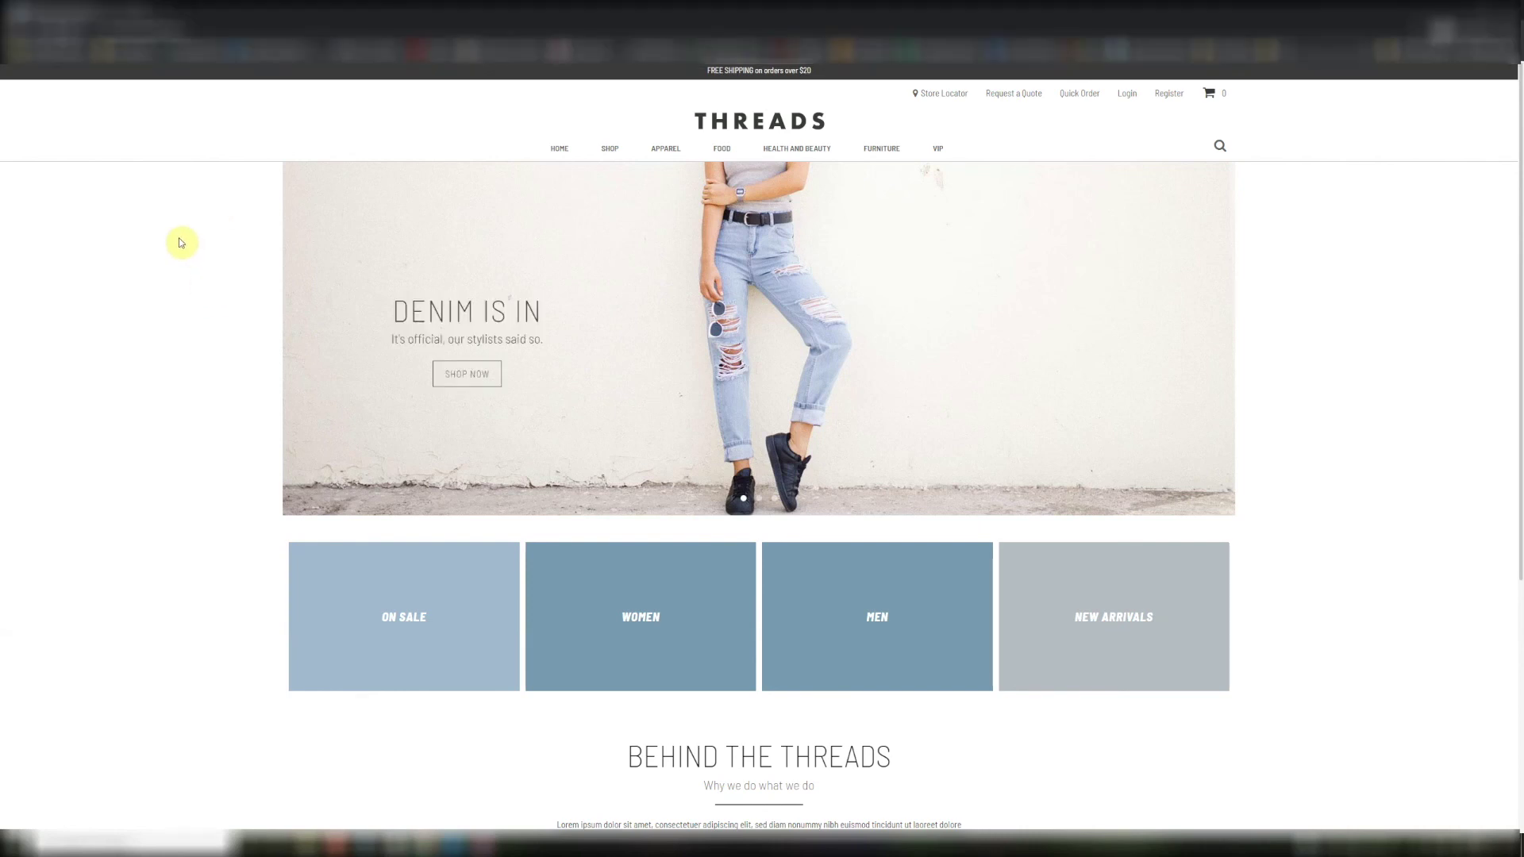
# - Add one Seed and Nut from the shop to the cart without logging in and proceed to checkout
pyautogui.click(610, 150)
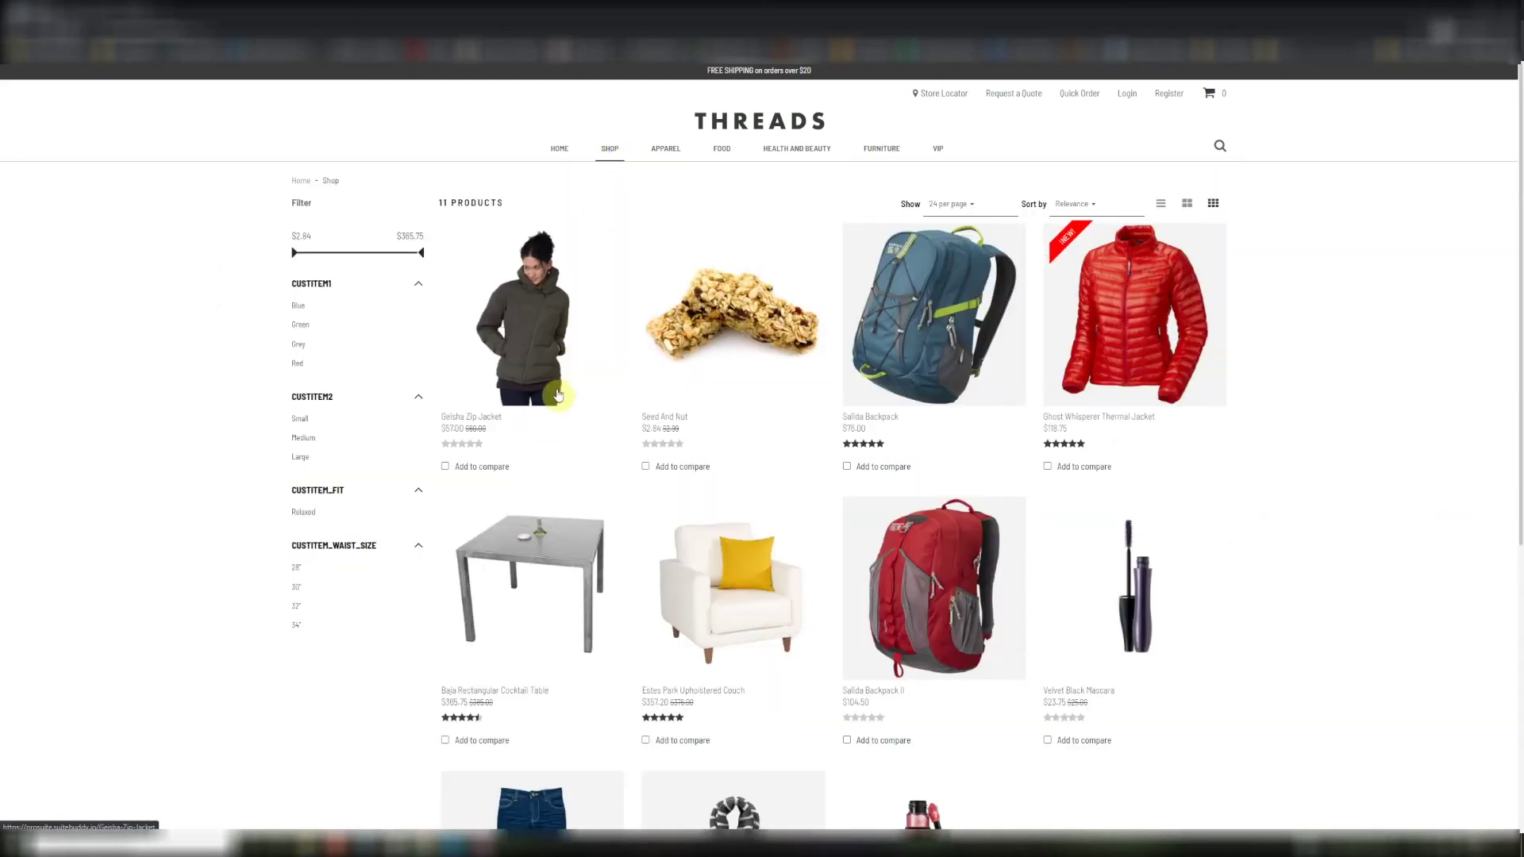
pyautogui.click(749, 320)
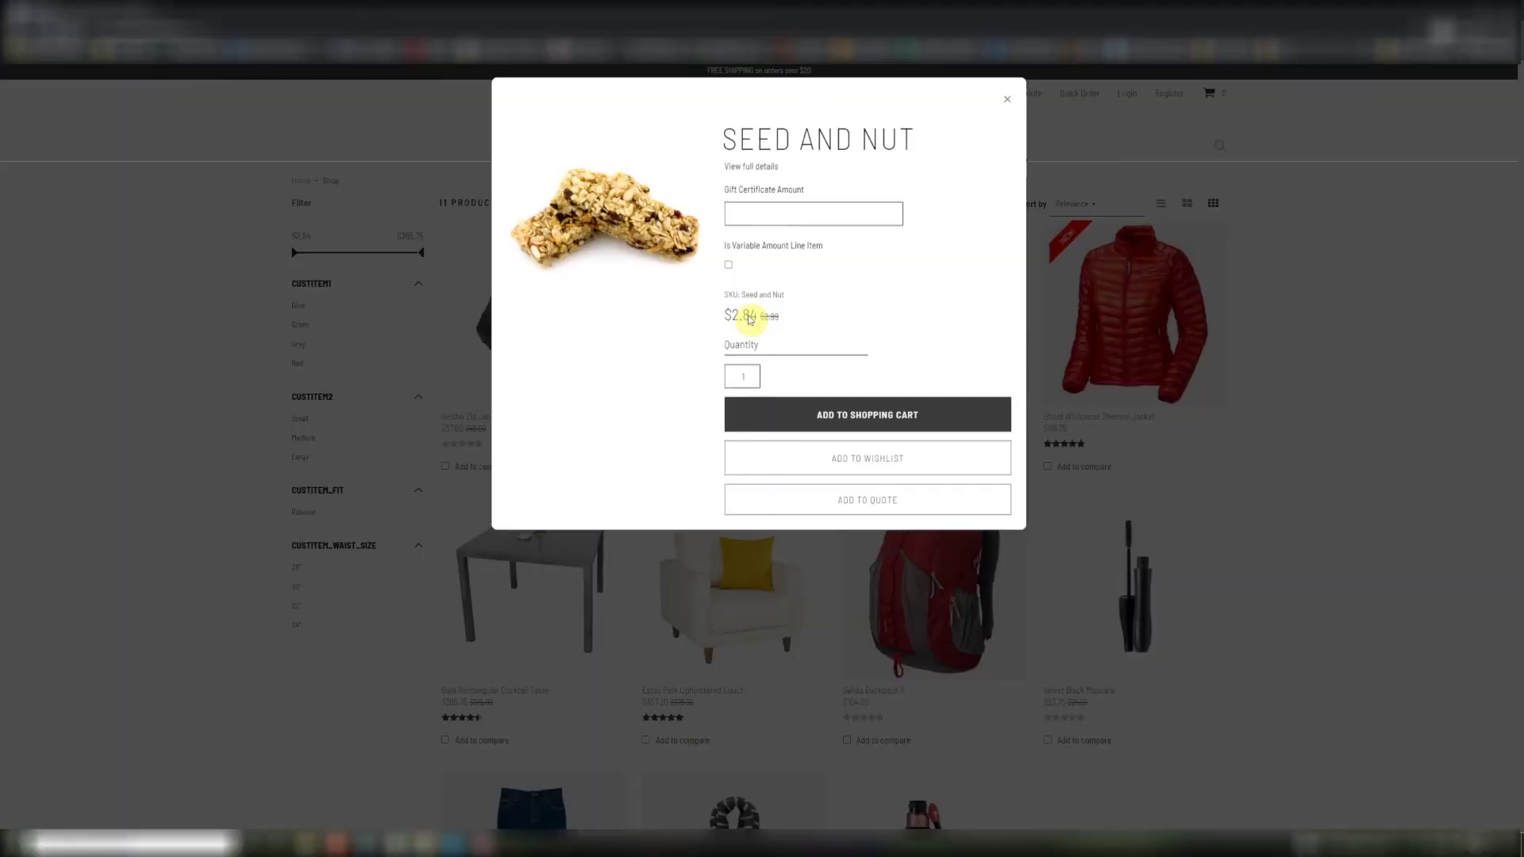
pyautogui.click(917, 418)
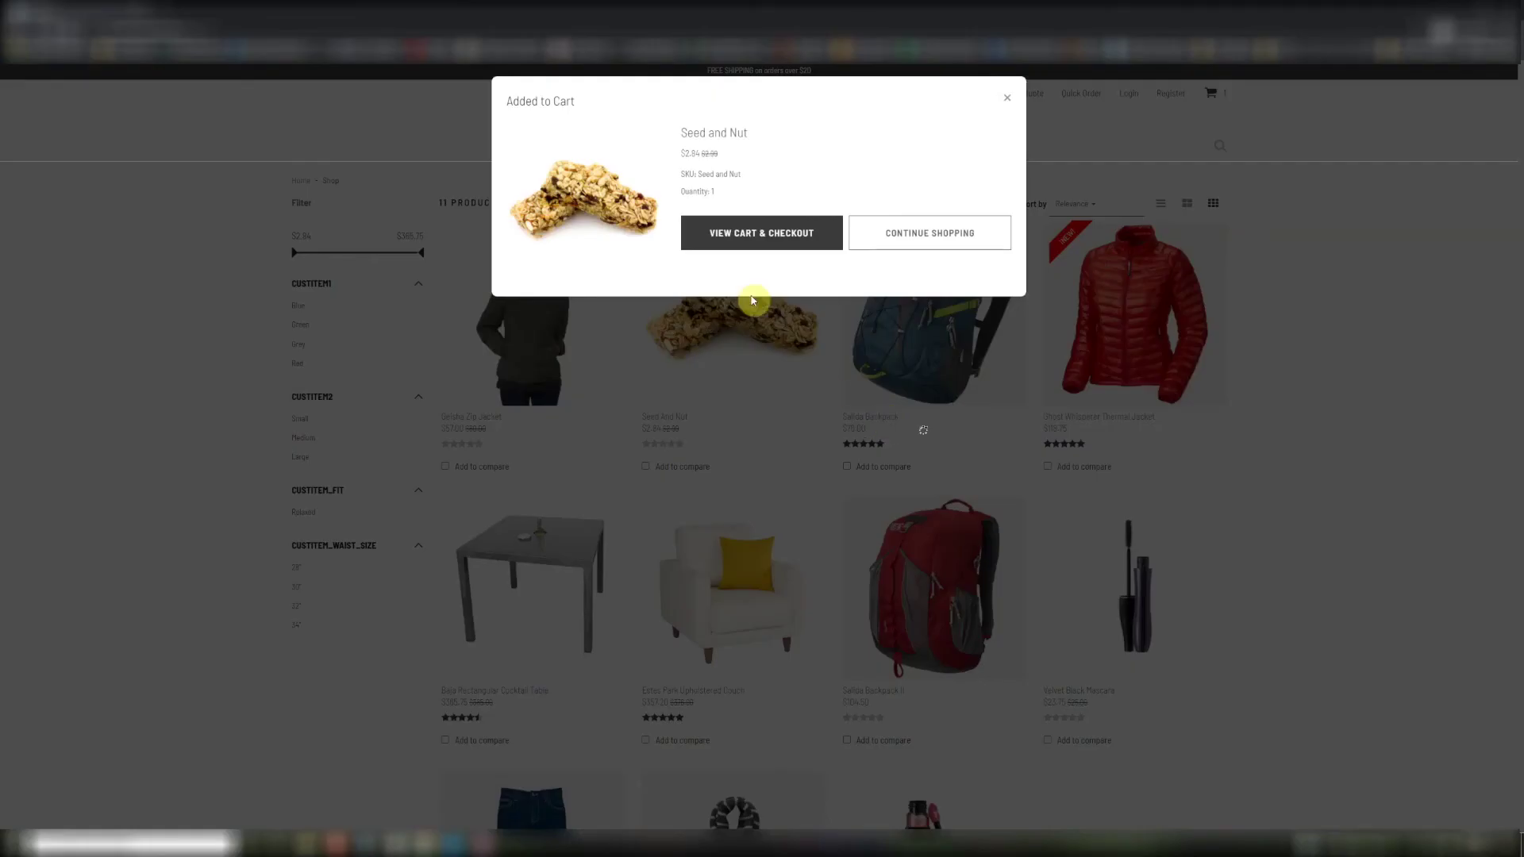
pyautogui.click(754, 236)
pyautogui.click(1123, 460)
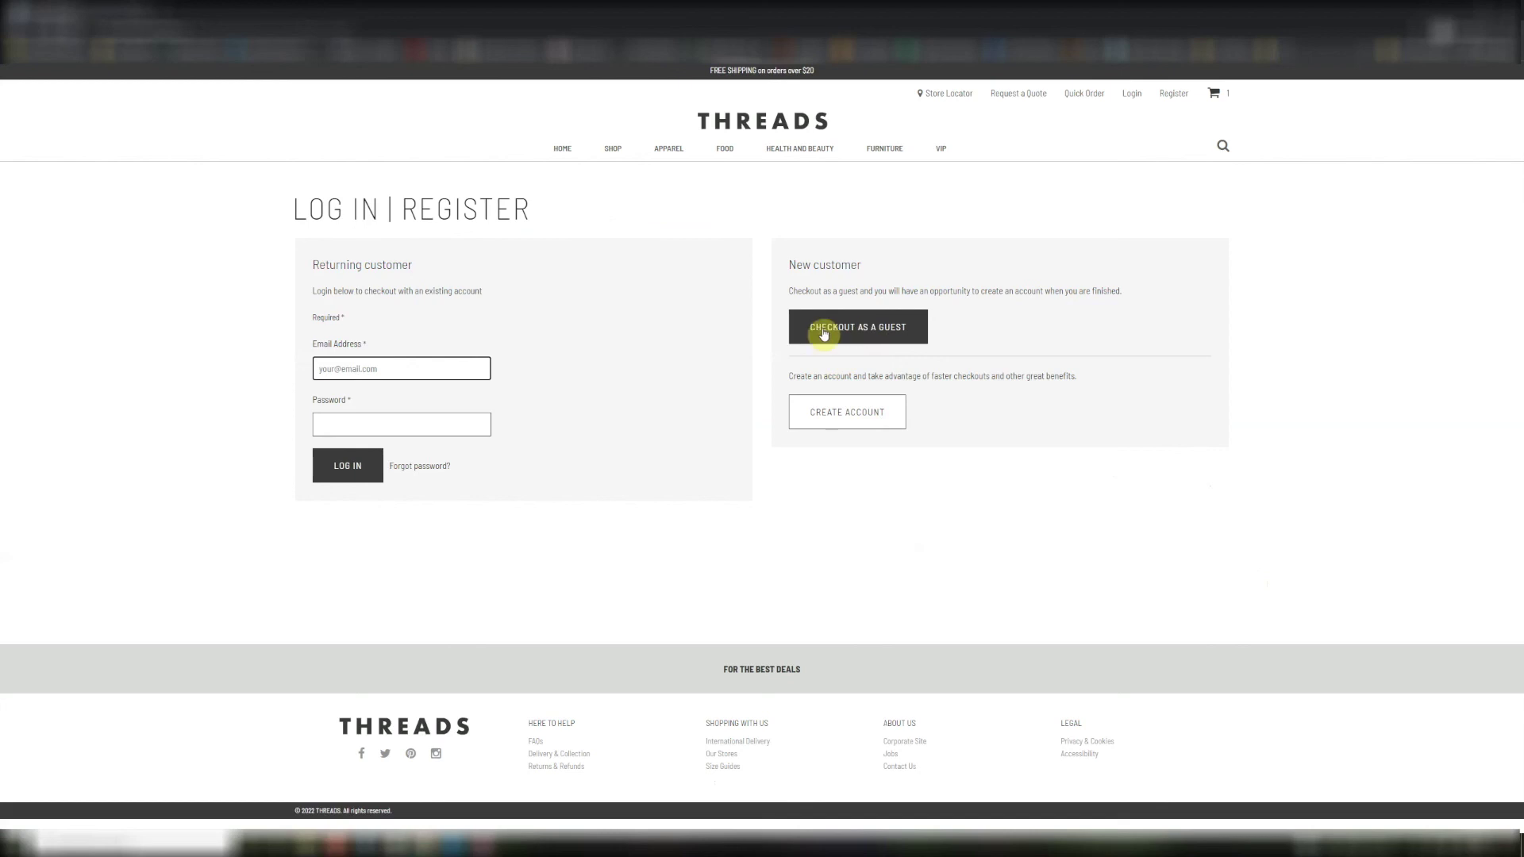
# - Choose guest checkout, enter a test email address for the new customer and complete the reCAPTCHA
pyautogui.click(860, 338)
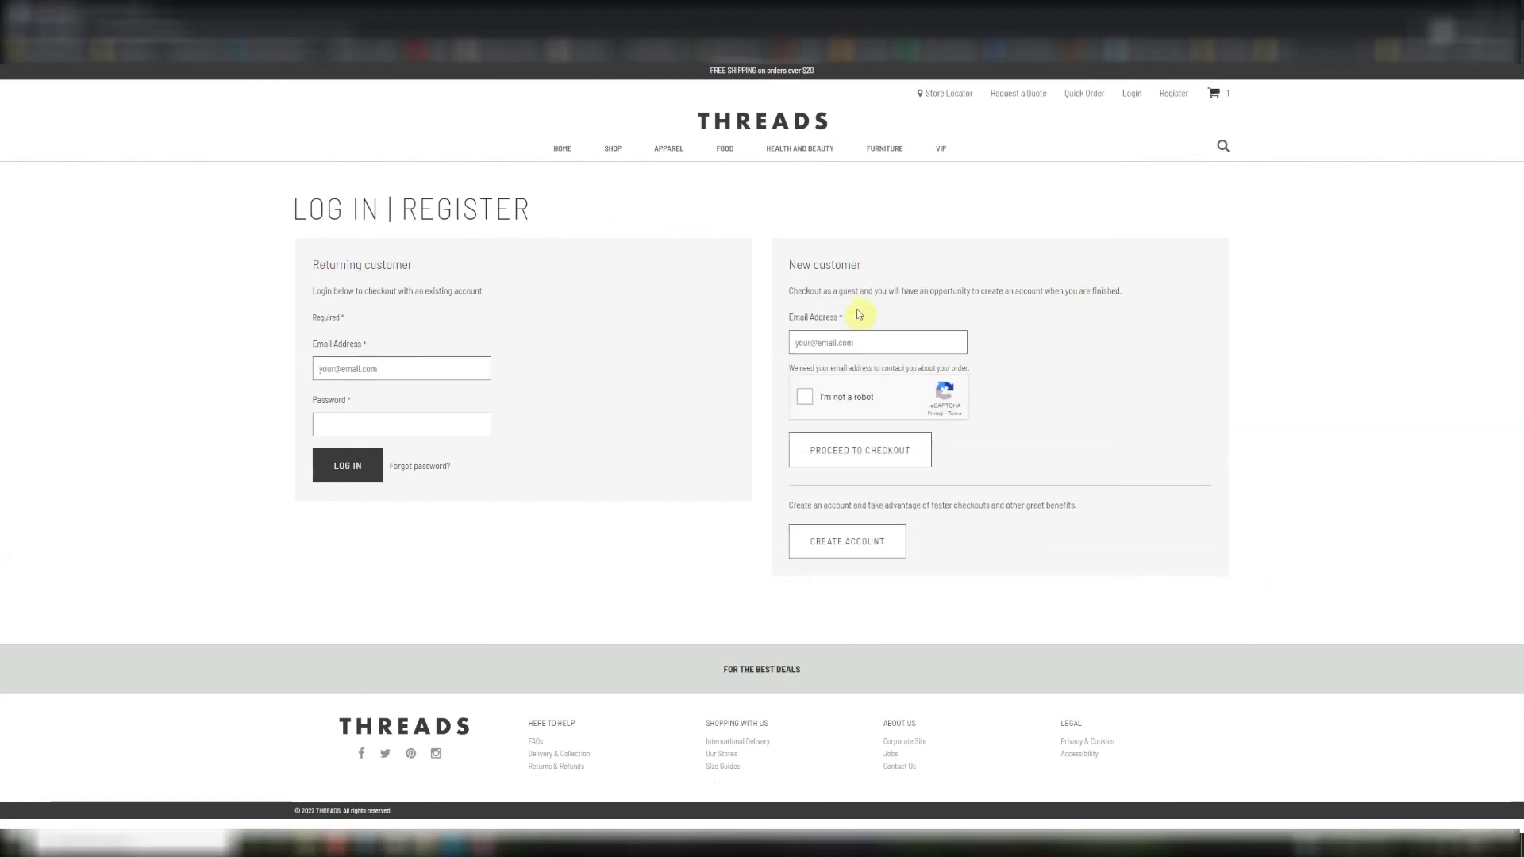
pyautogui.click(818, 337)
pyautogui.write('test4@test.com')
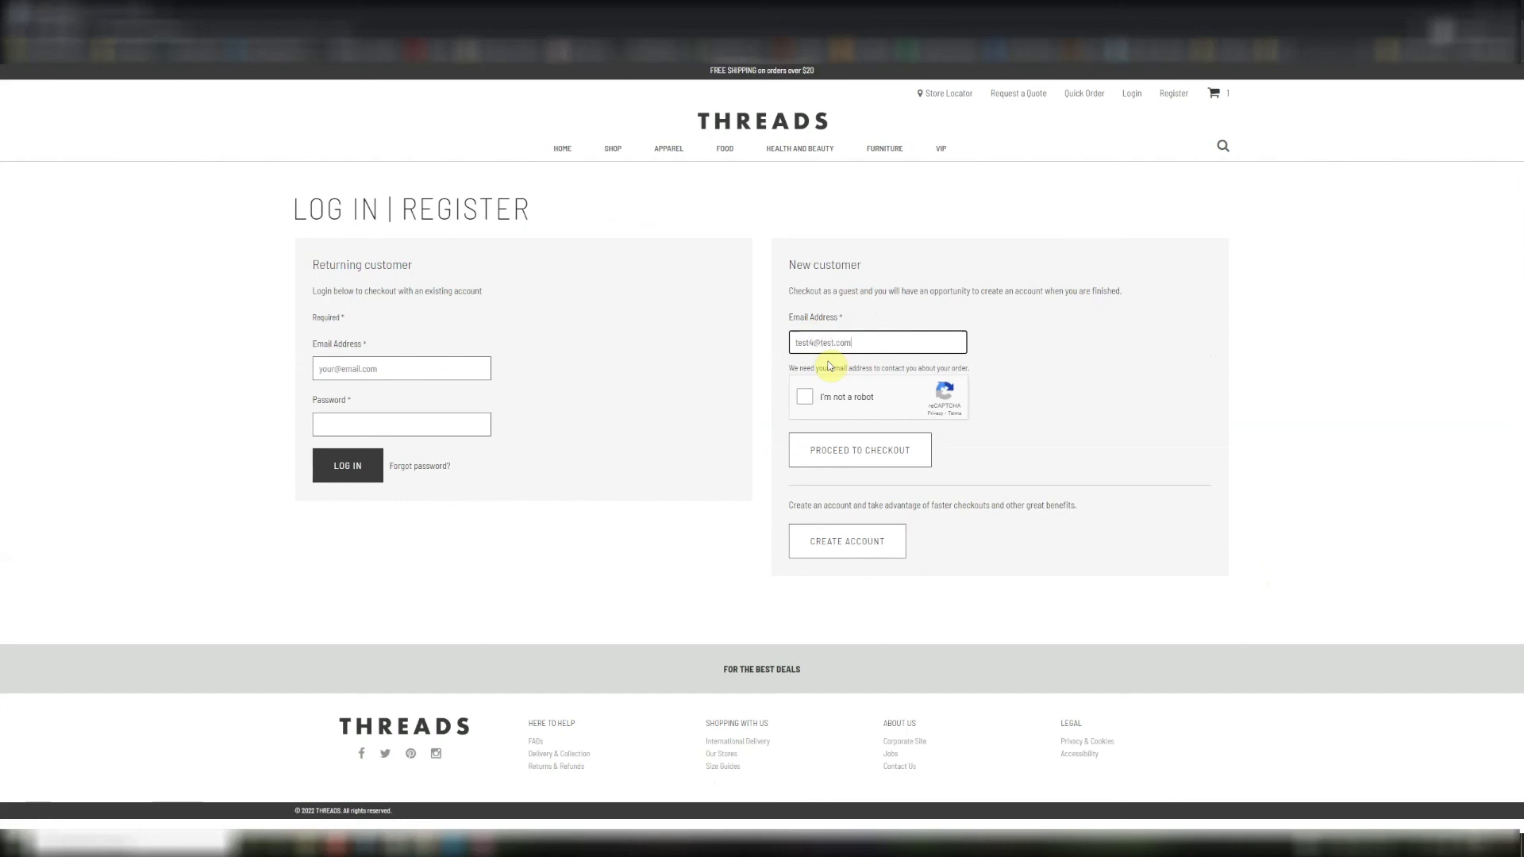
pyautogui.click(812, 398)
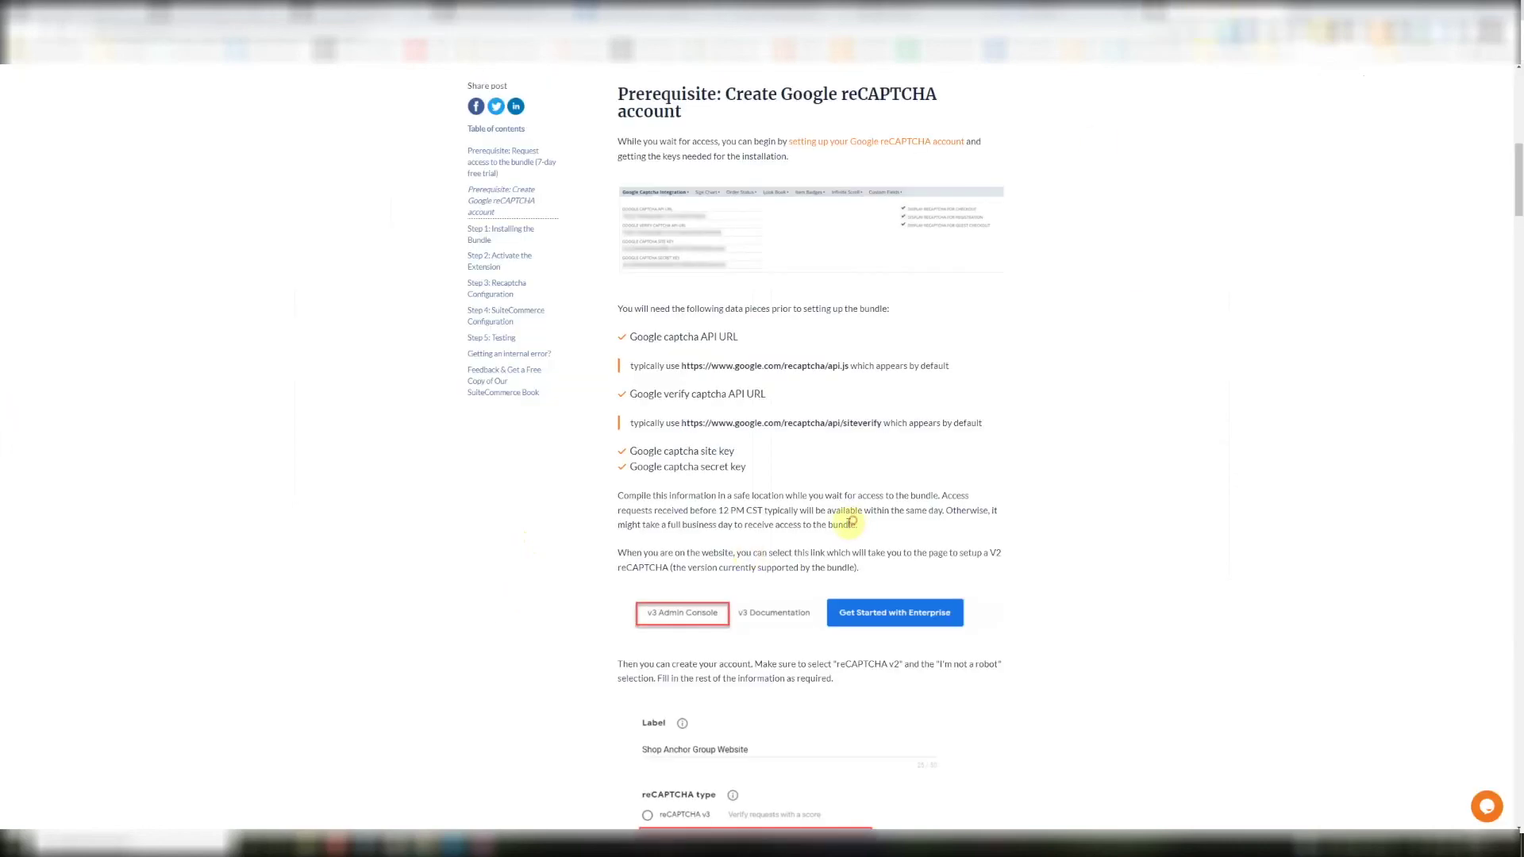
# - Switch to the installation guide and review its "Getting an internal error?" section on SSP applications and SuiteScript 2.0
pyautogui.click(523, 355)
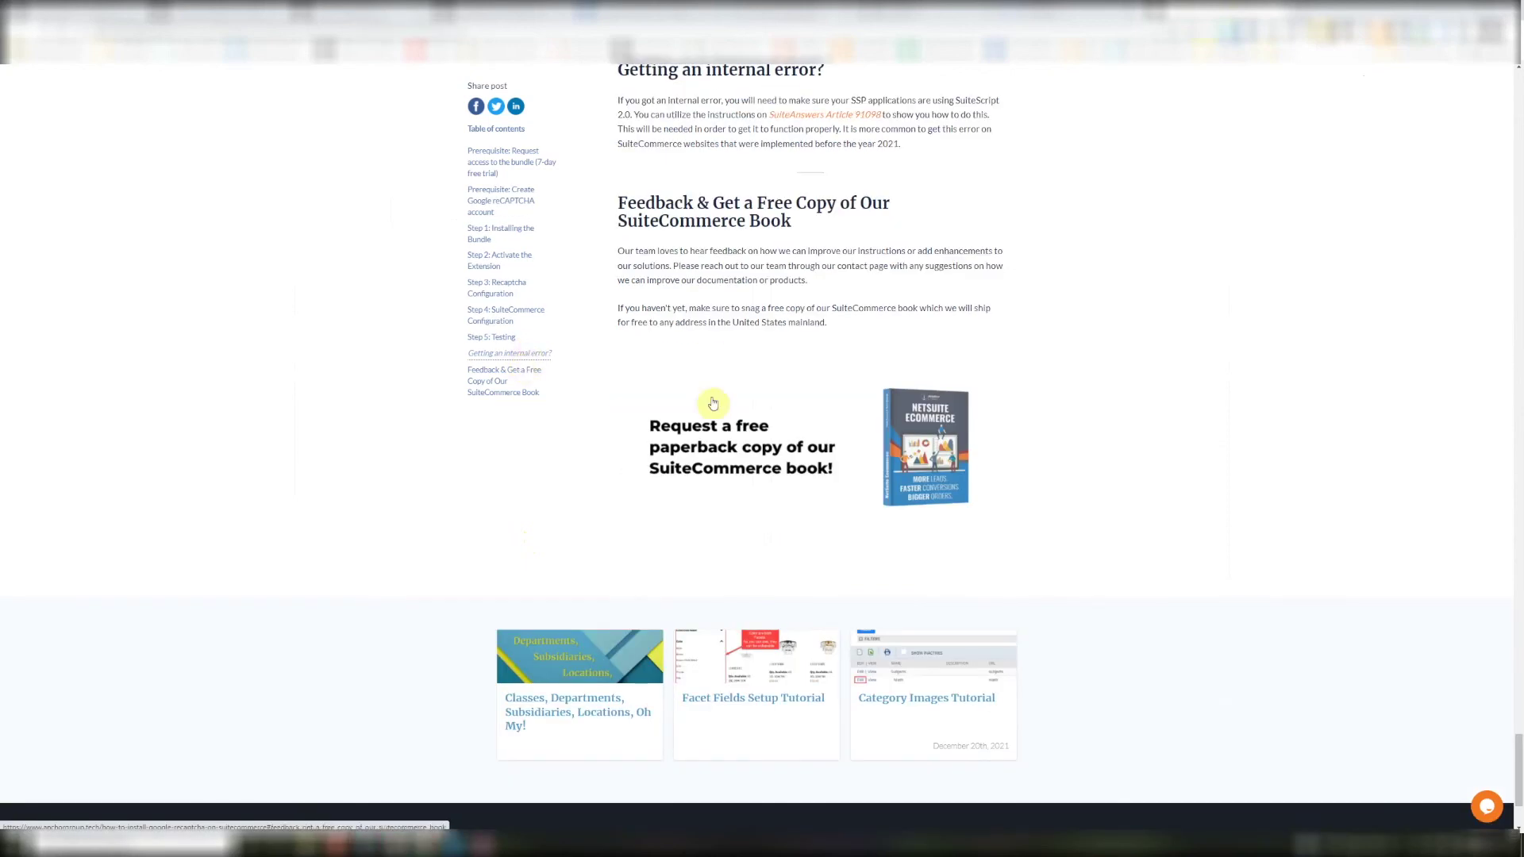
pyautogui.scroll(5, 731, 393)
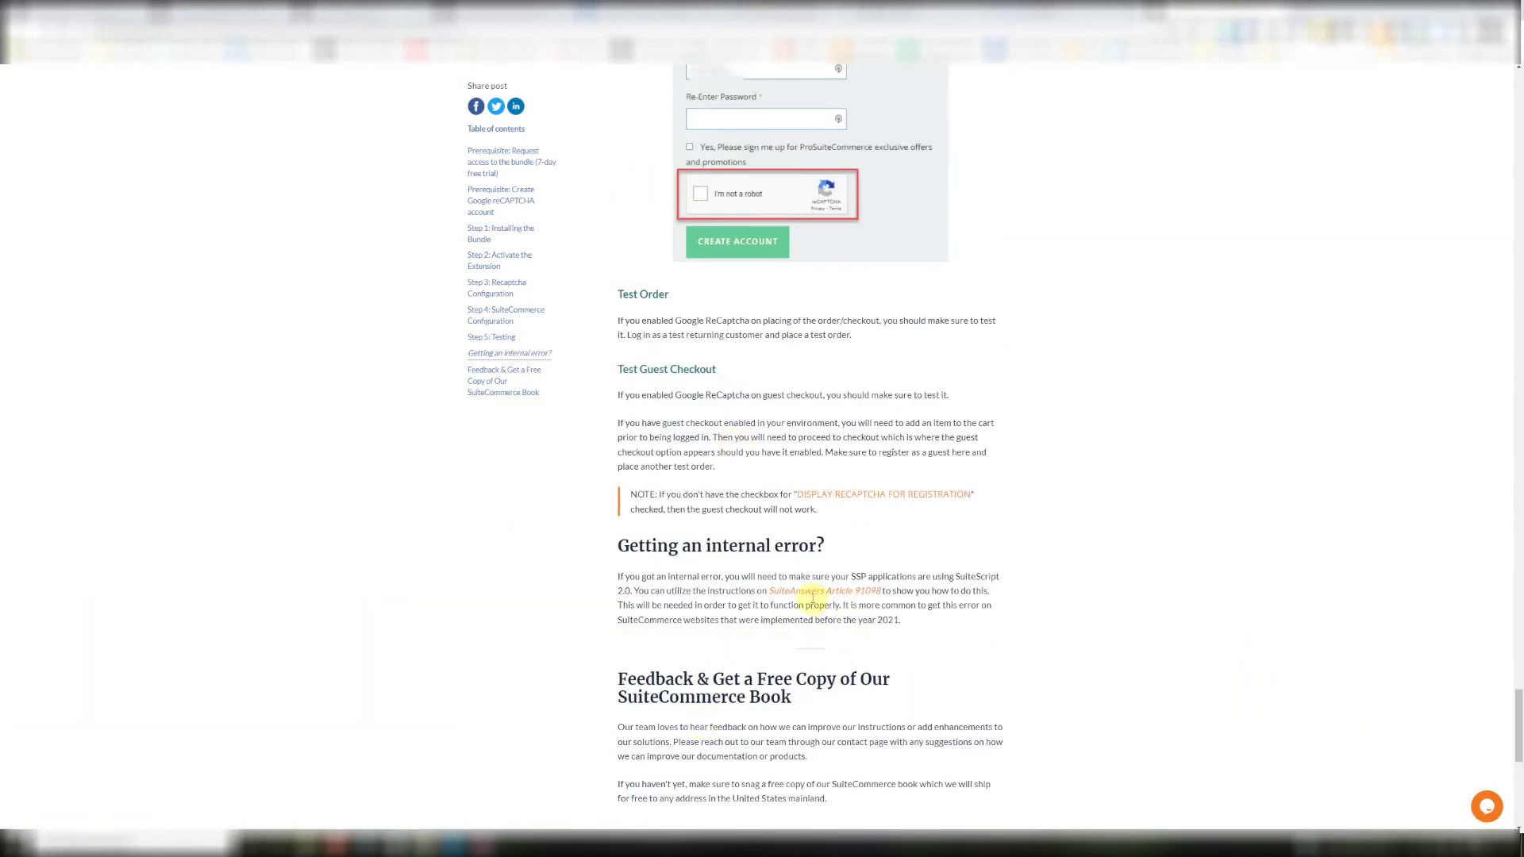